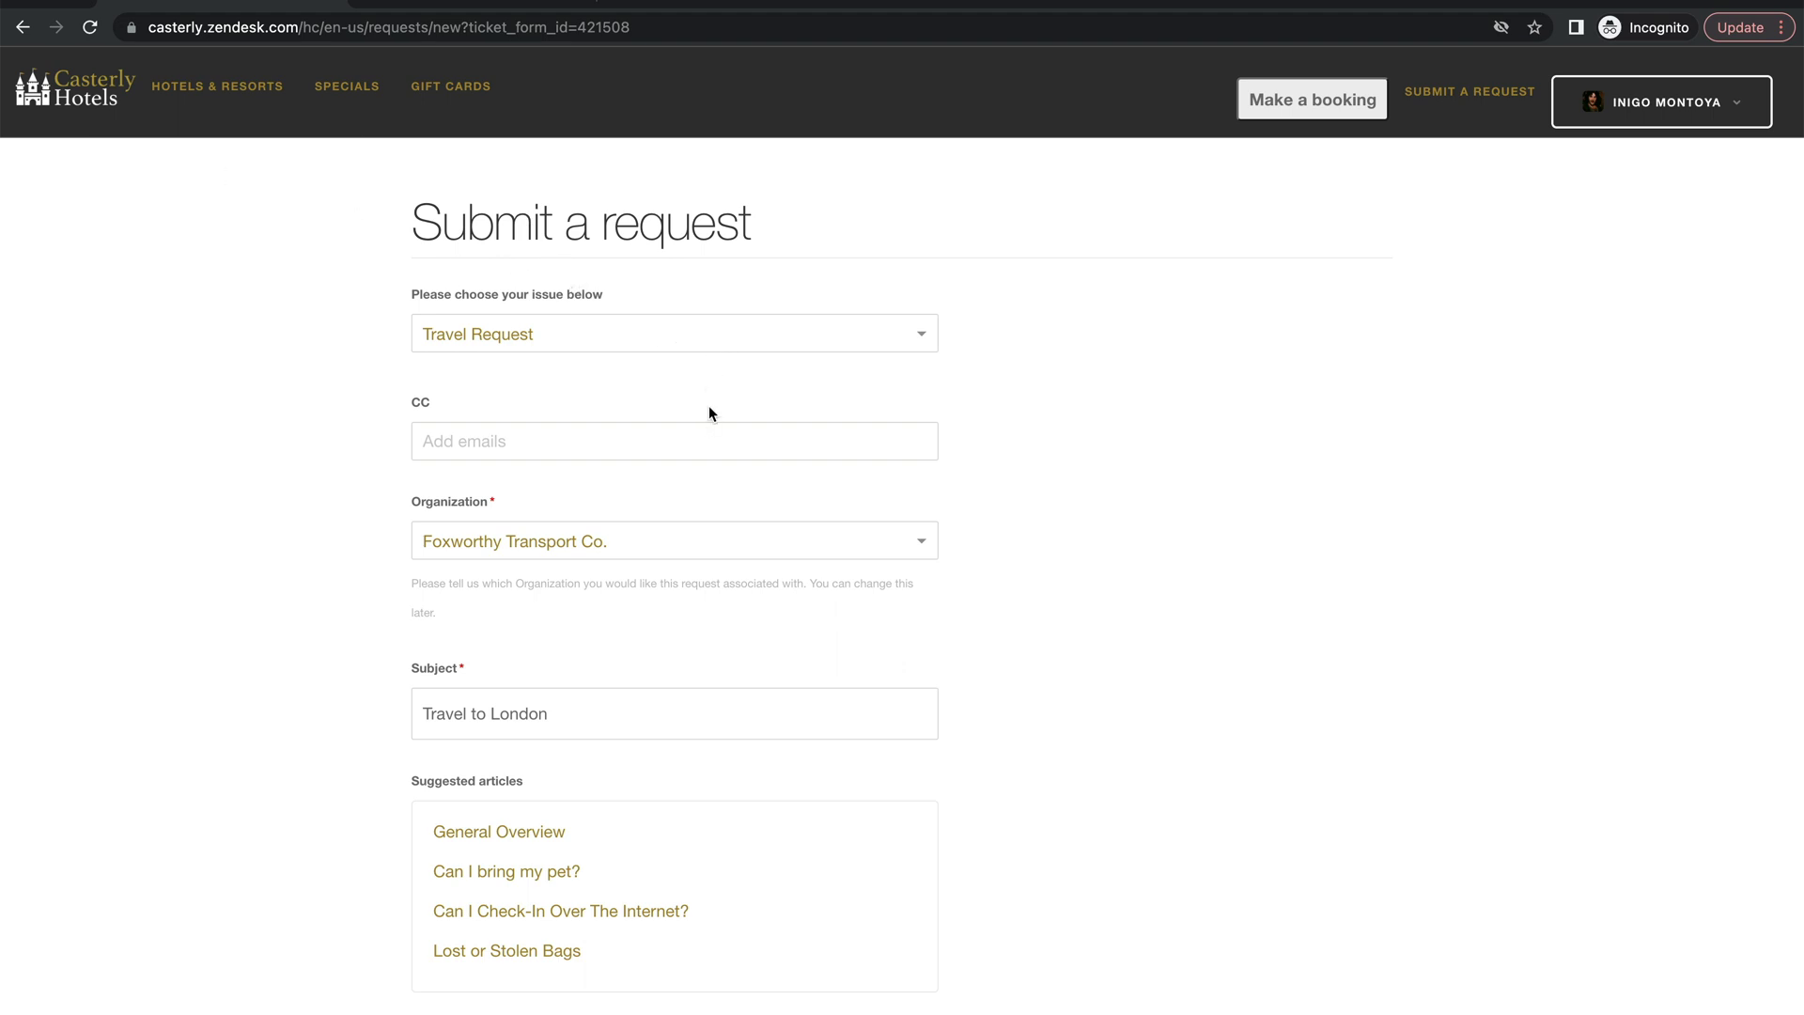
Step: Review the Travel request approval definition's message template
{"action": "scroll", "coordinate": [676, 716], "scroll_direction": "down", "scroll_amount": 10}
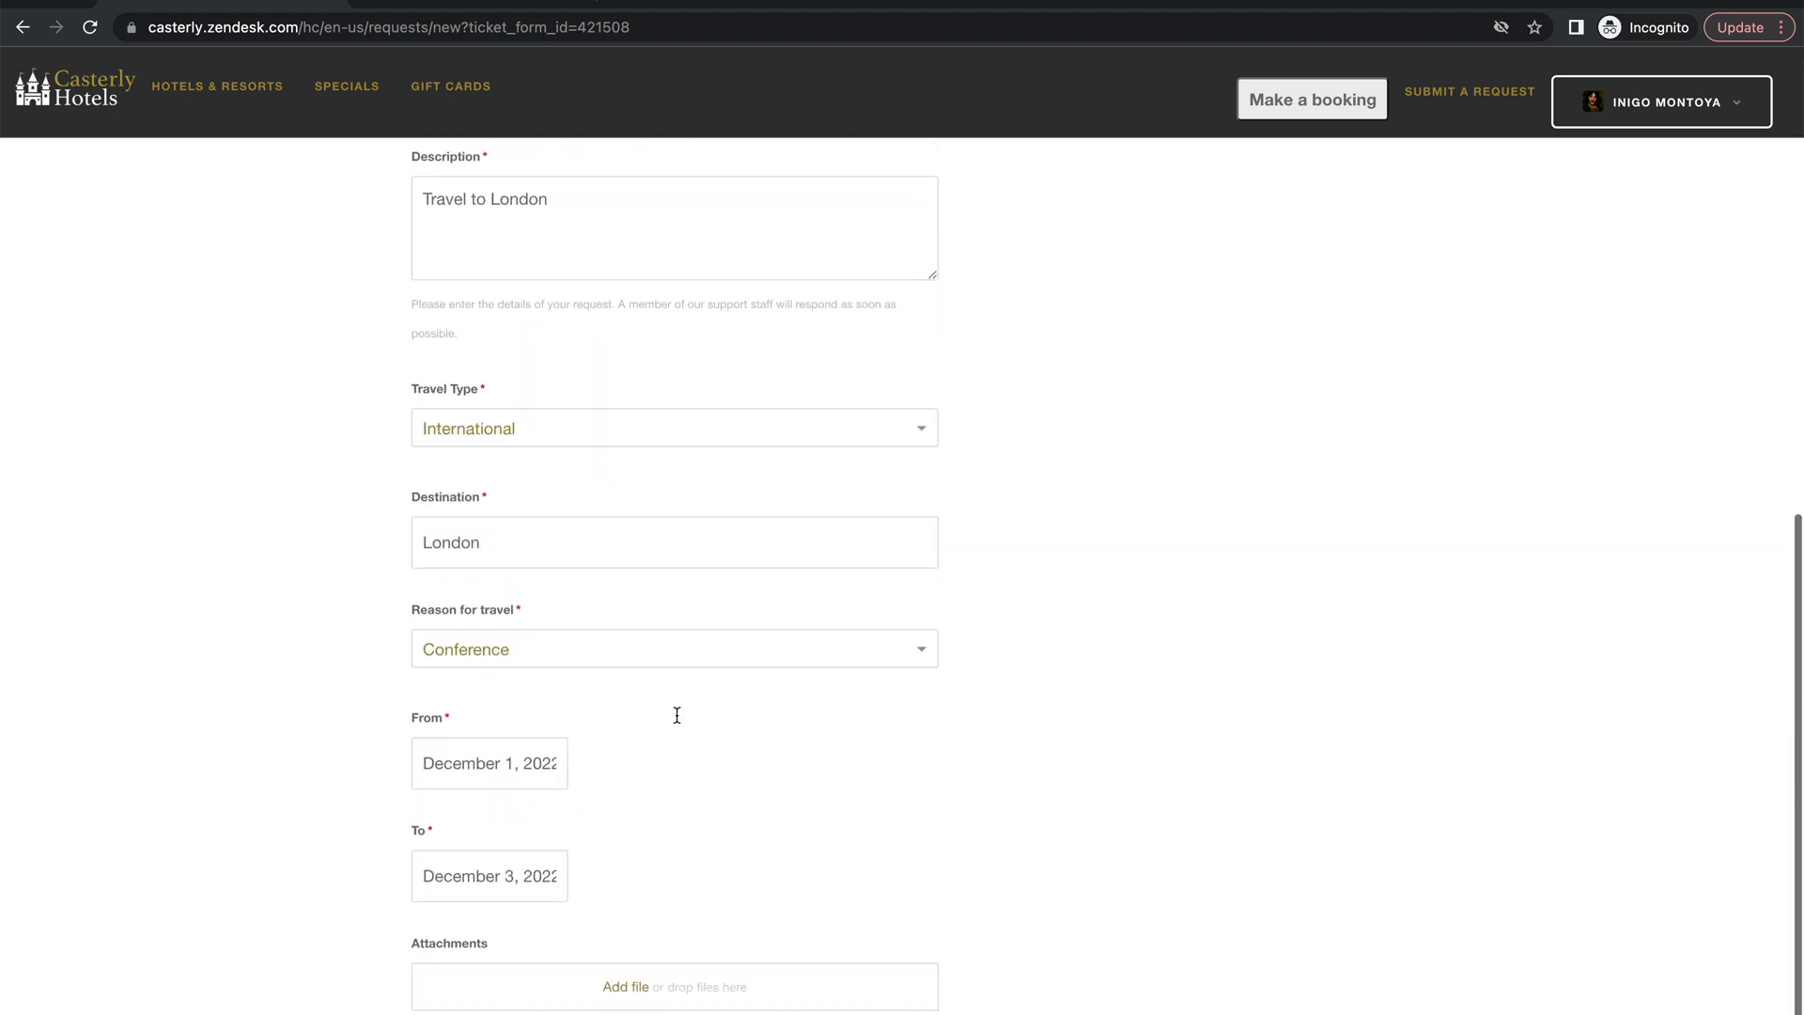
{"action": "scroll", "coordinate": [677, 715], "scroll_direction": "up", "scroll_amount": 10}
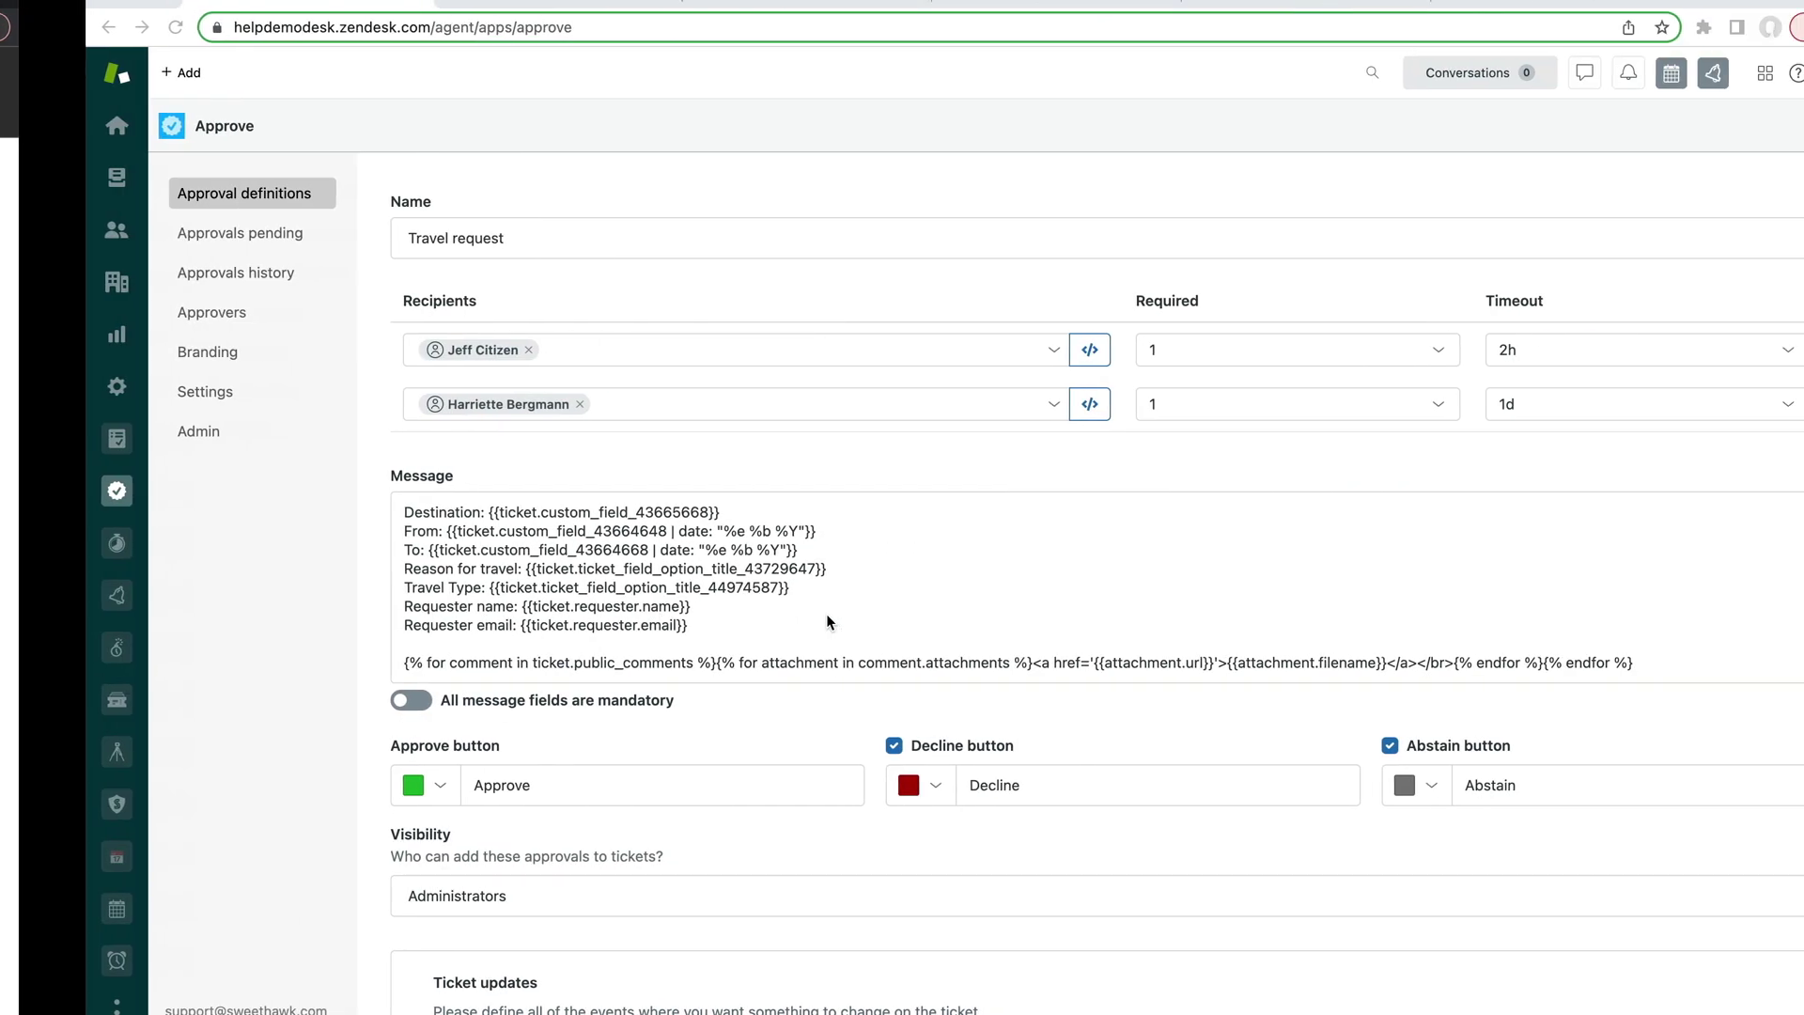
{"action": "left_click", "coordinate": [916, 602]}
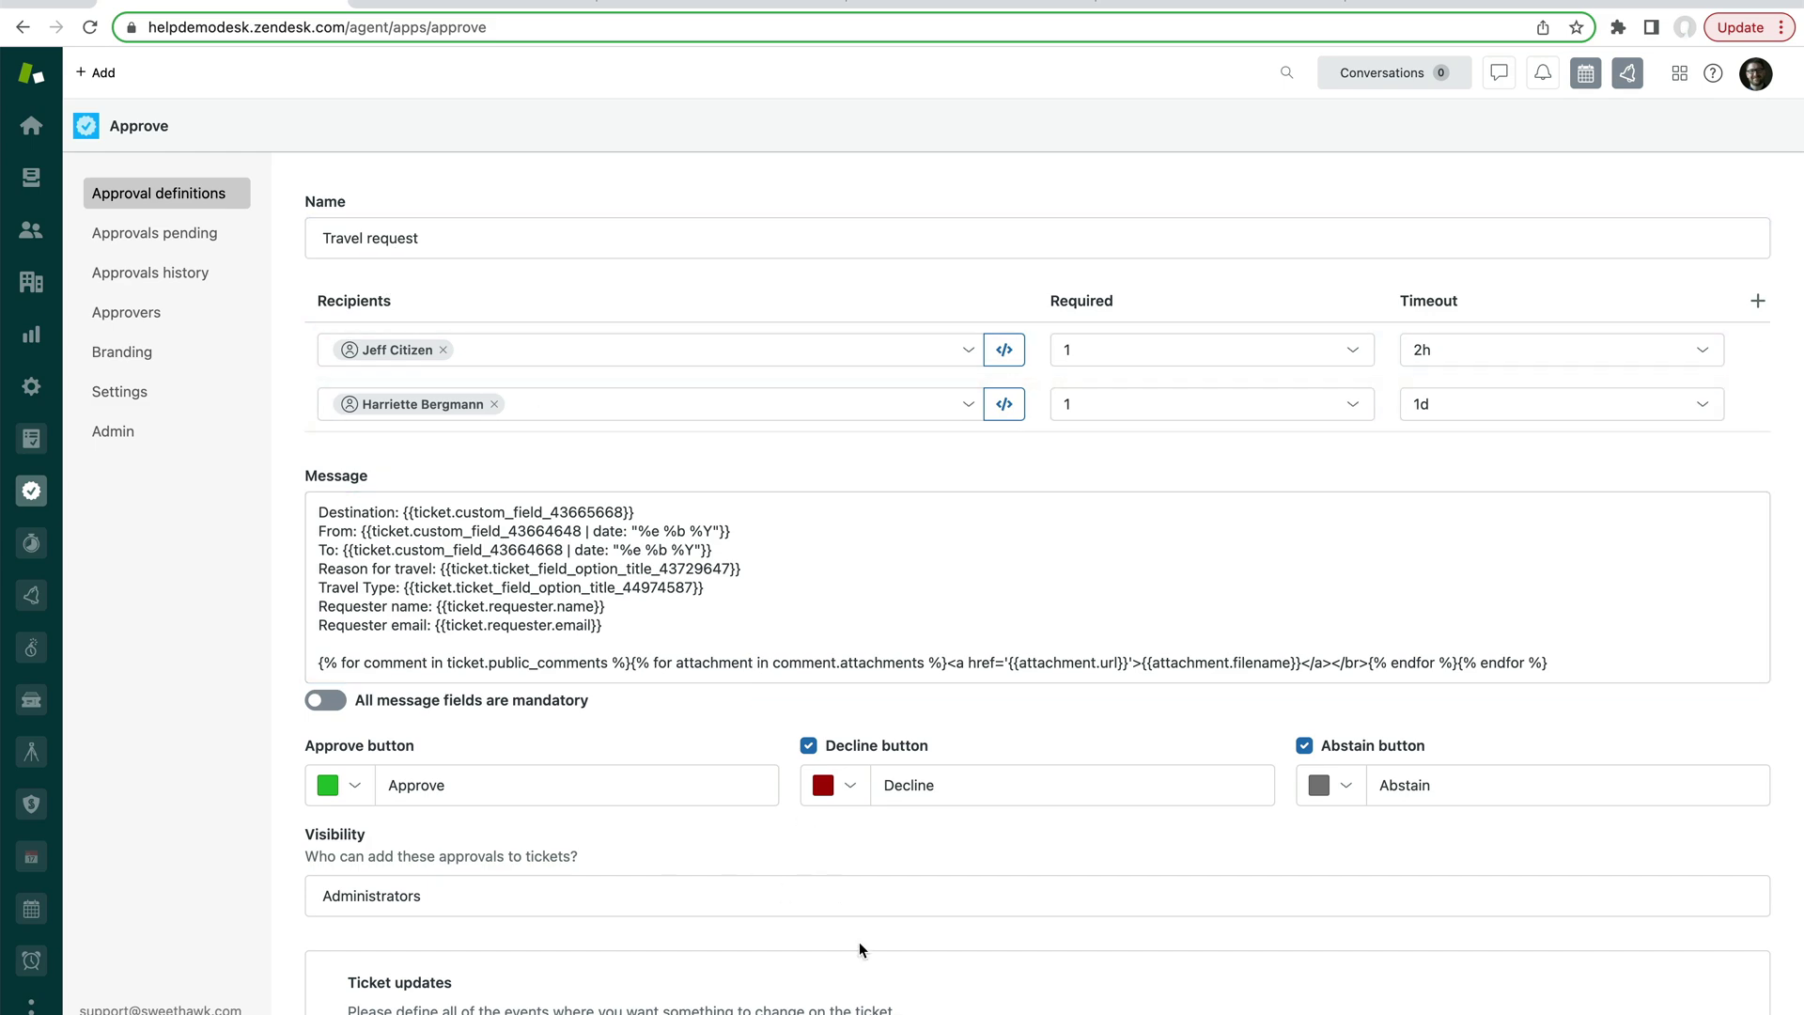
{"action": "scroll", "coordinate": [859, 942], "scroll_direction": "down", "scroll_amount": 2}
{"action": "scroll", "coordinate": [859, 941], "scroll_direction": "up", "scroll_amount": 2}
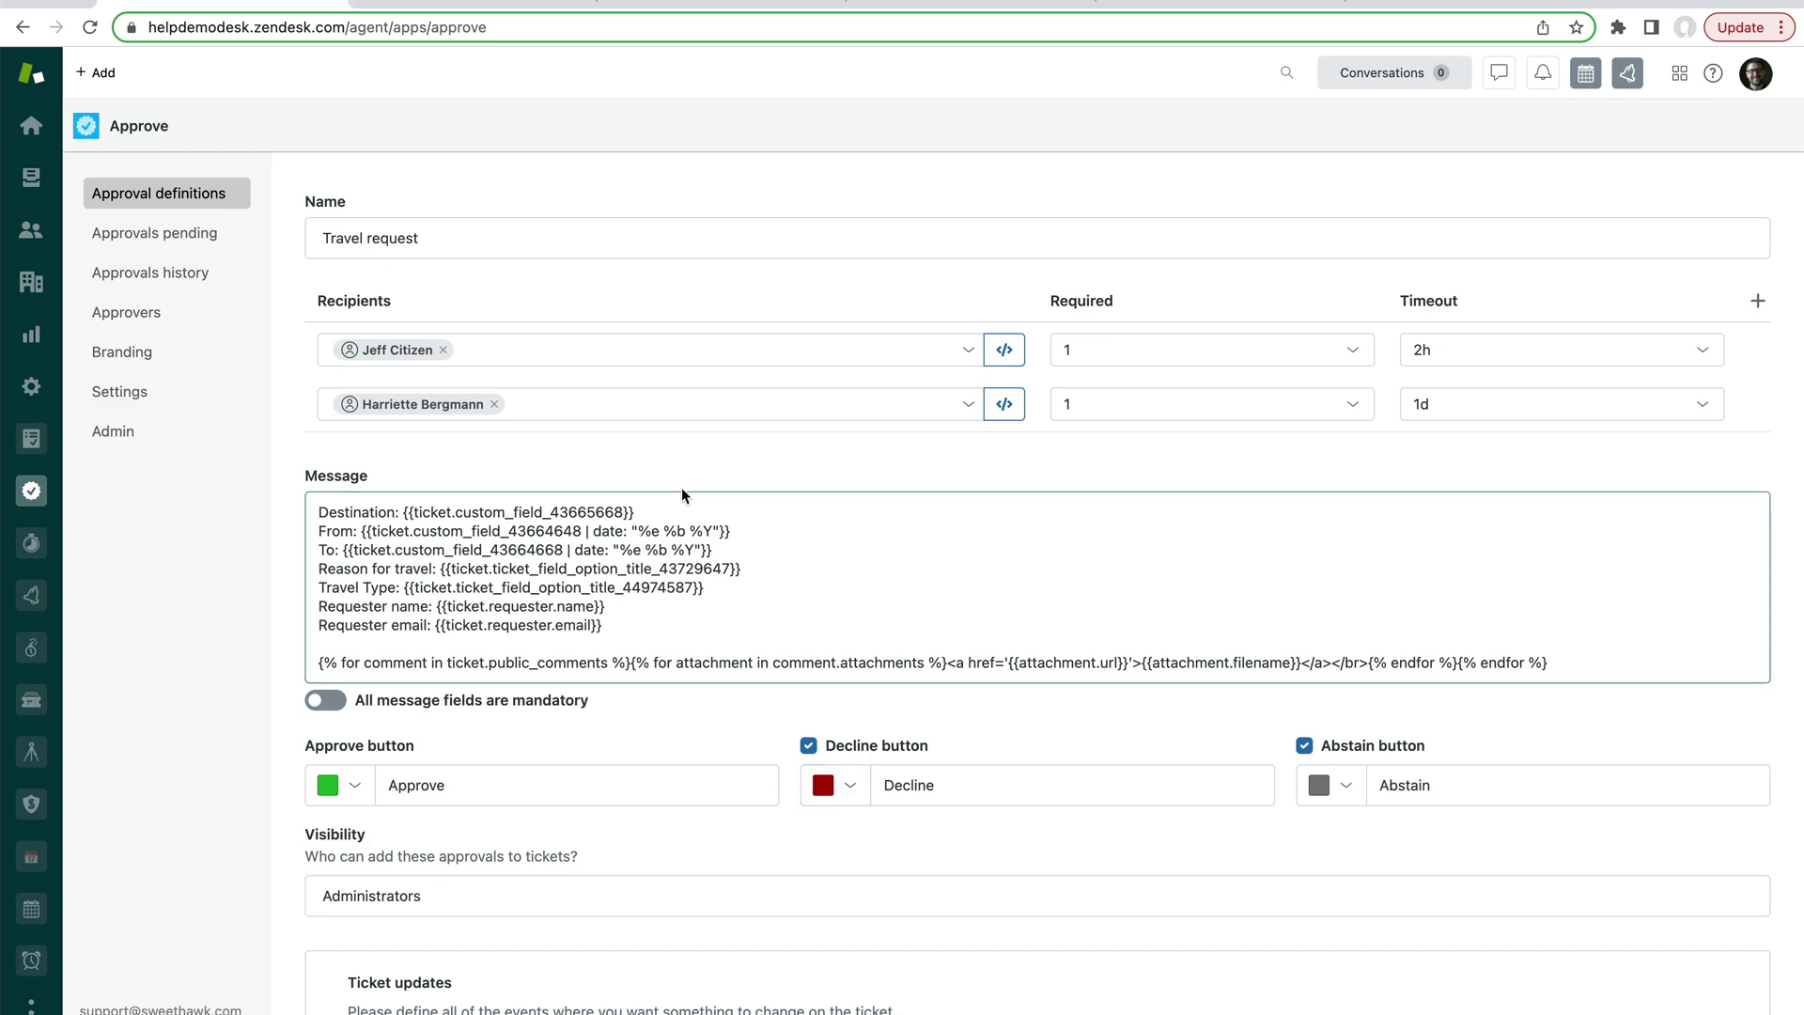
{"action": "scroll", "coordinate": [1265, 742], "scroll_direction": "down", "scroll_amount": 2}
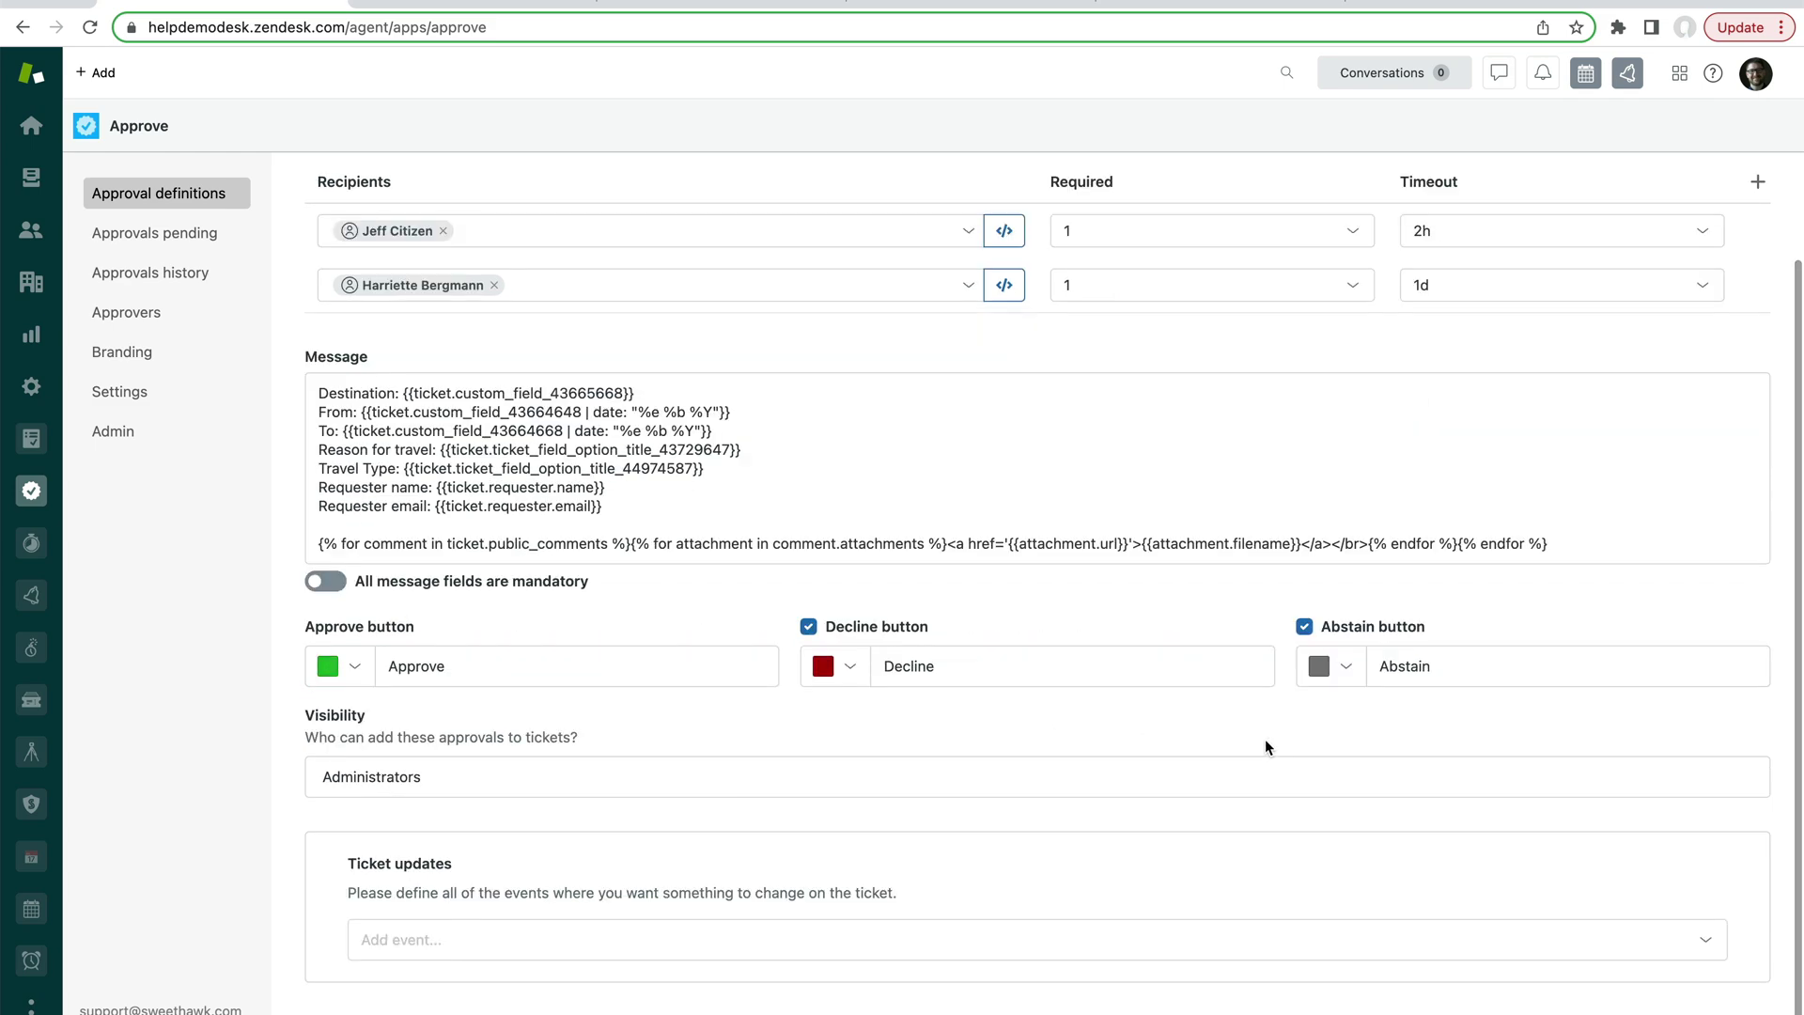
{"action": "scroll", "coordinate": [1264, 742], "scroll_direction": "up", "scroll_amount": 2}
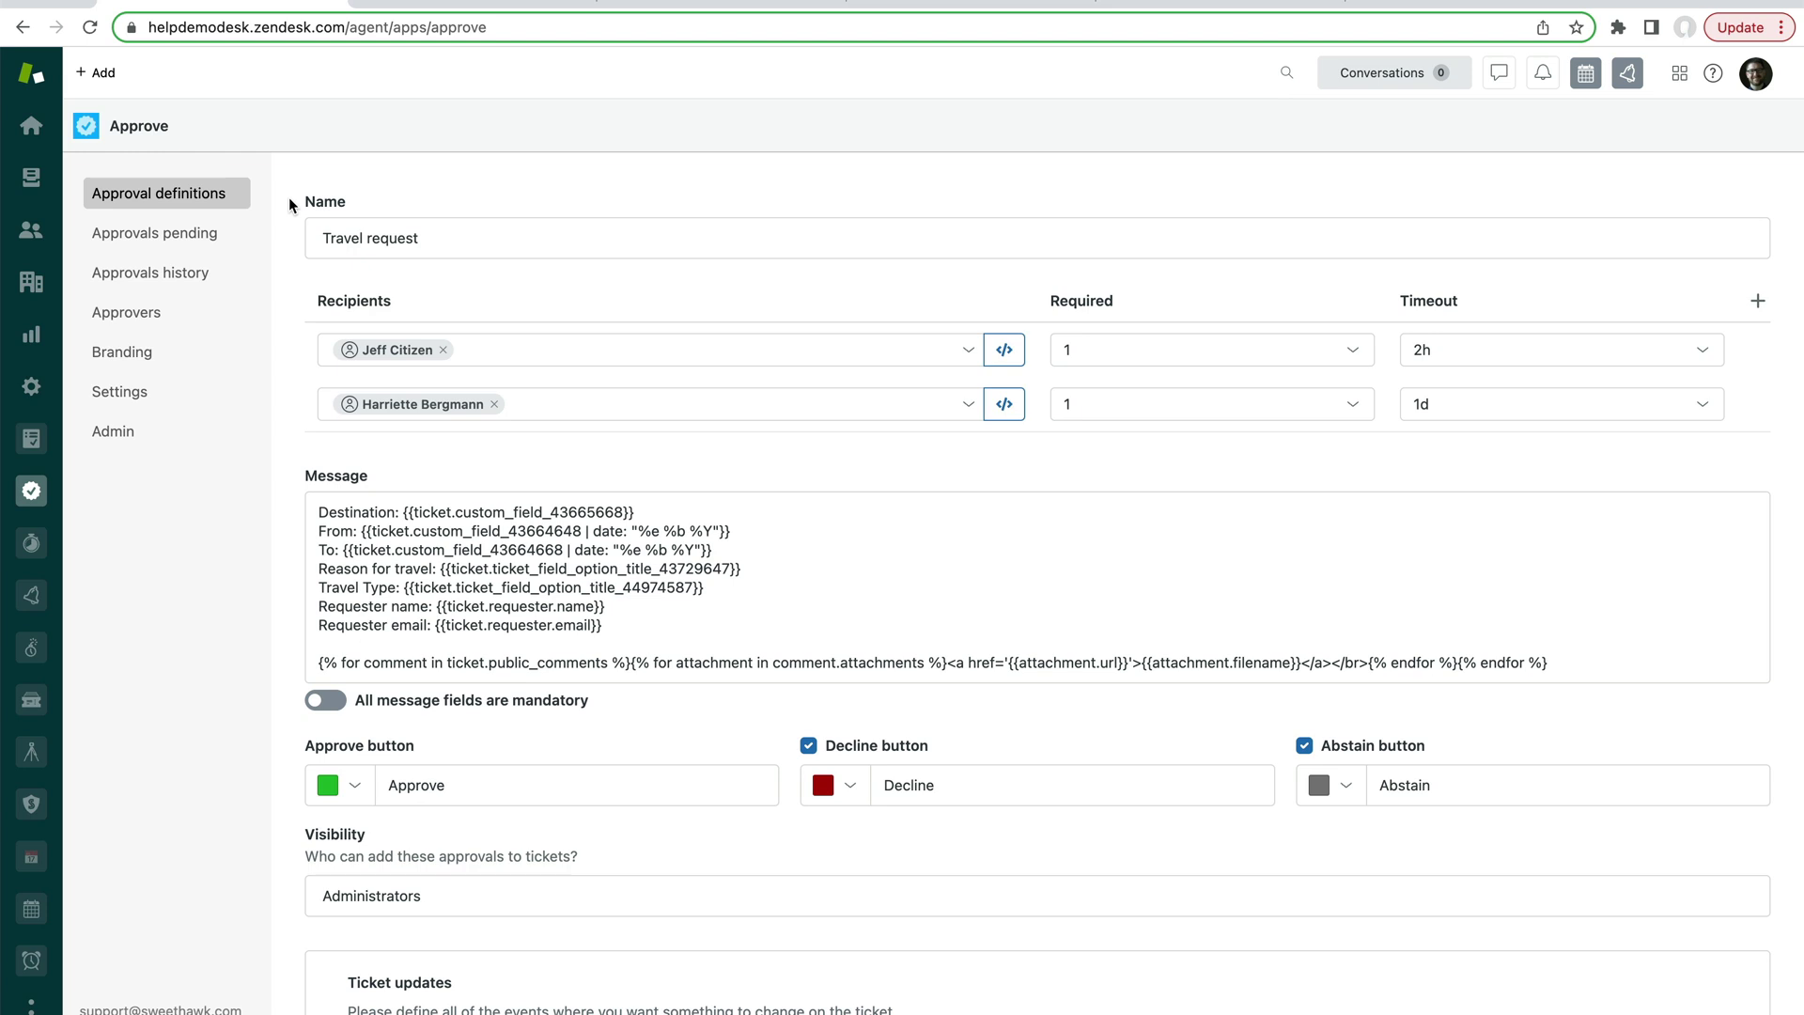
Step: Create a trigger from the Travel request definition and open 'App - Approve - Travel request' in Admin Center
{"action": "left_click", "coordinate": [214, 200]}
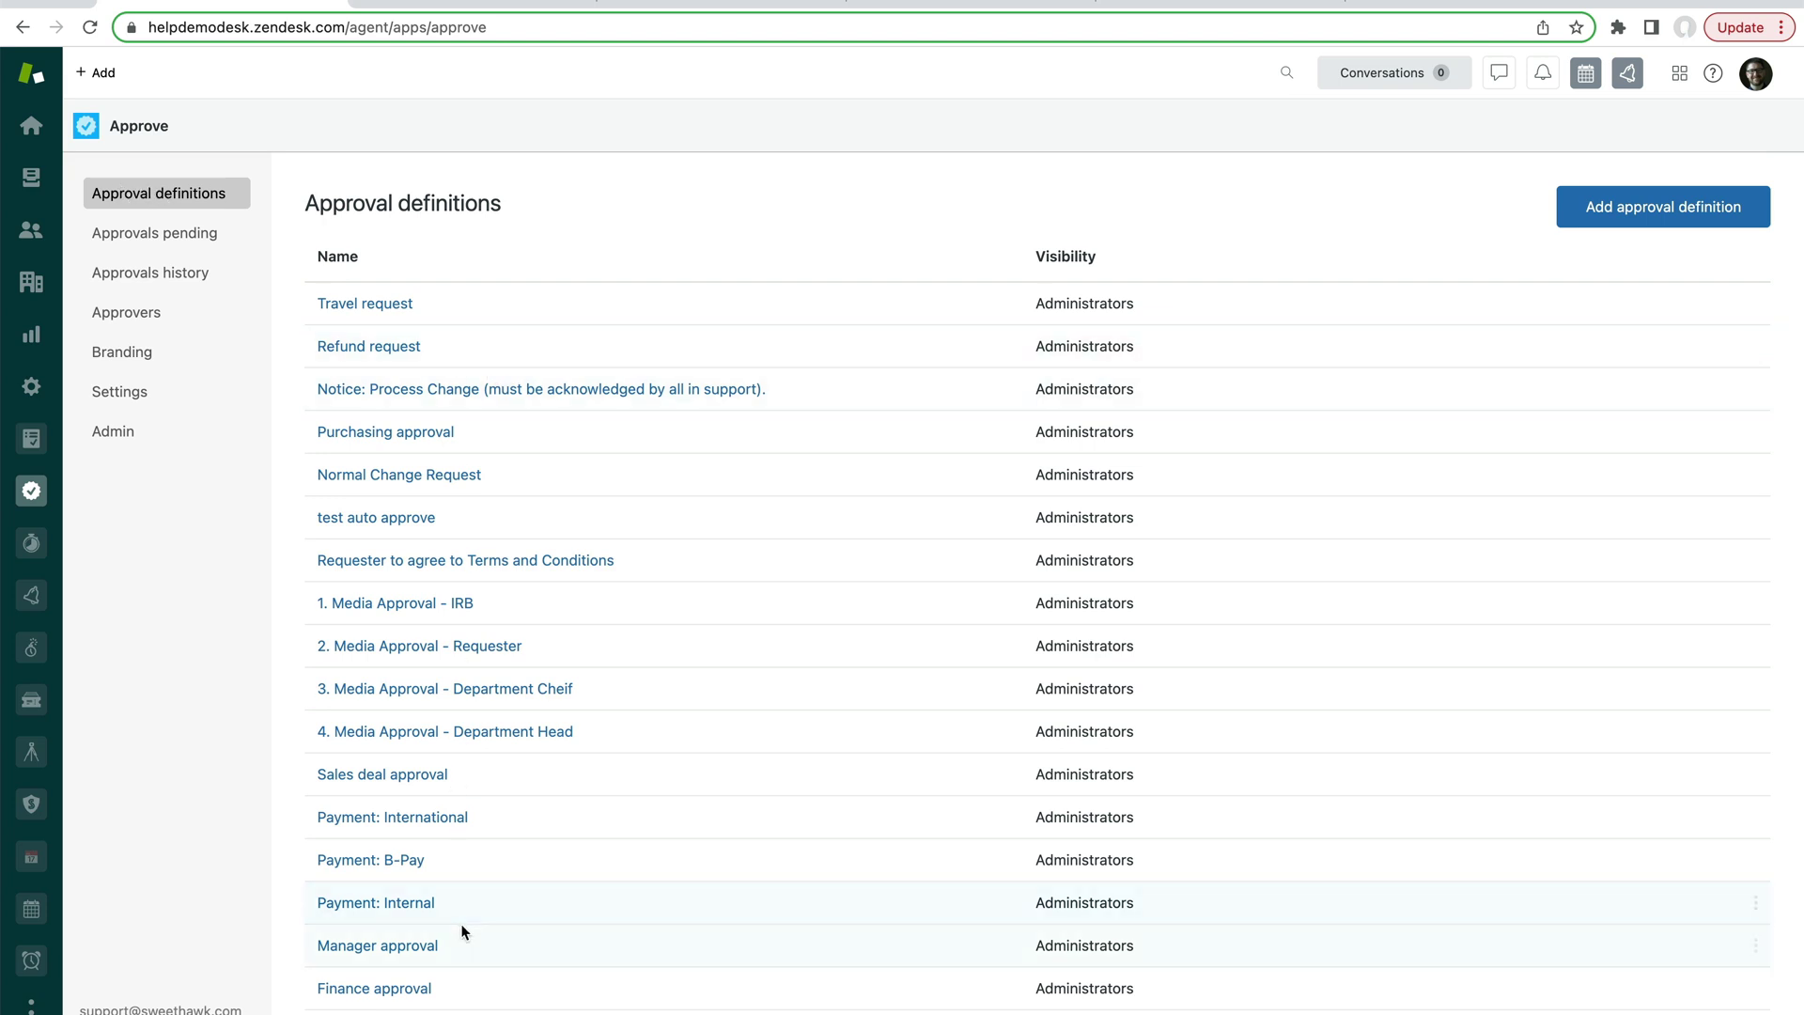
{"action": "left_click", "coordinate": [1756, 302]}
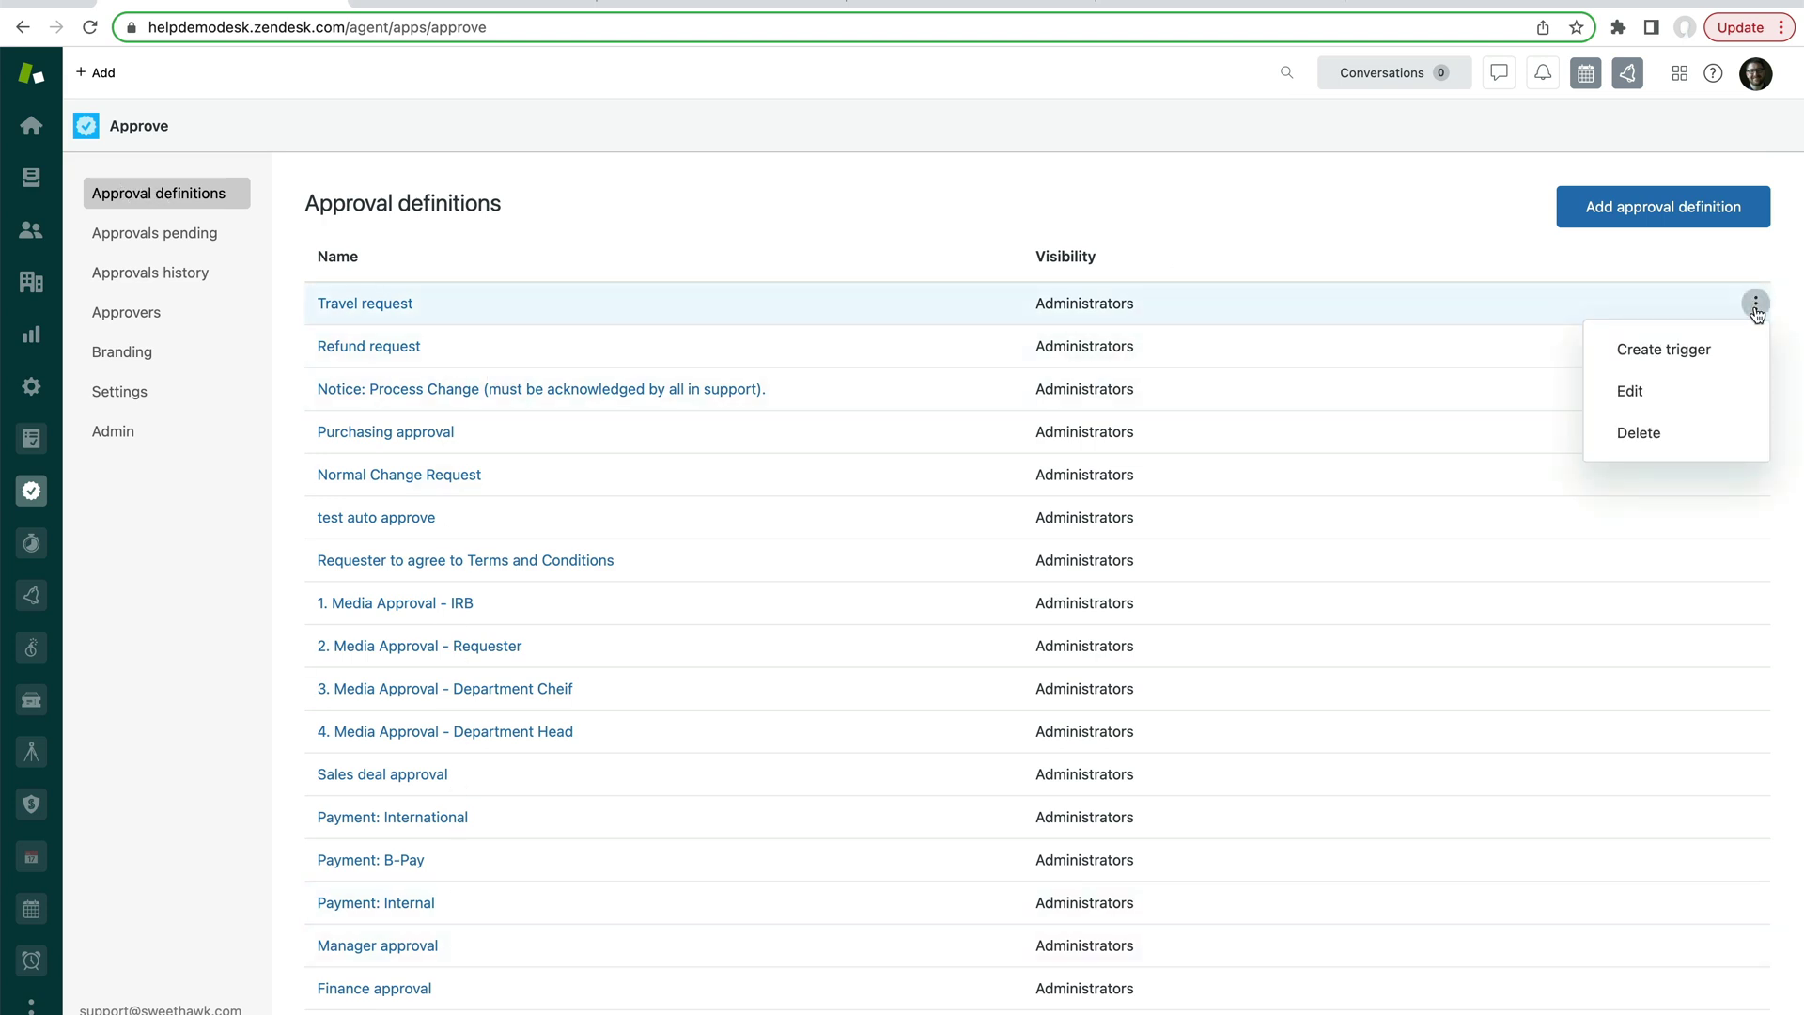
{"action": "left_click", "coordinate": [1696, 351]}
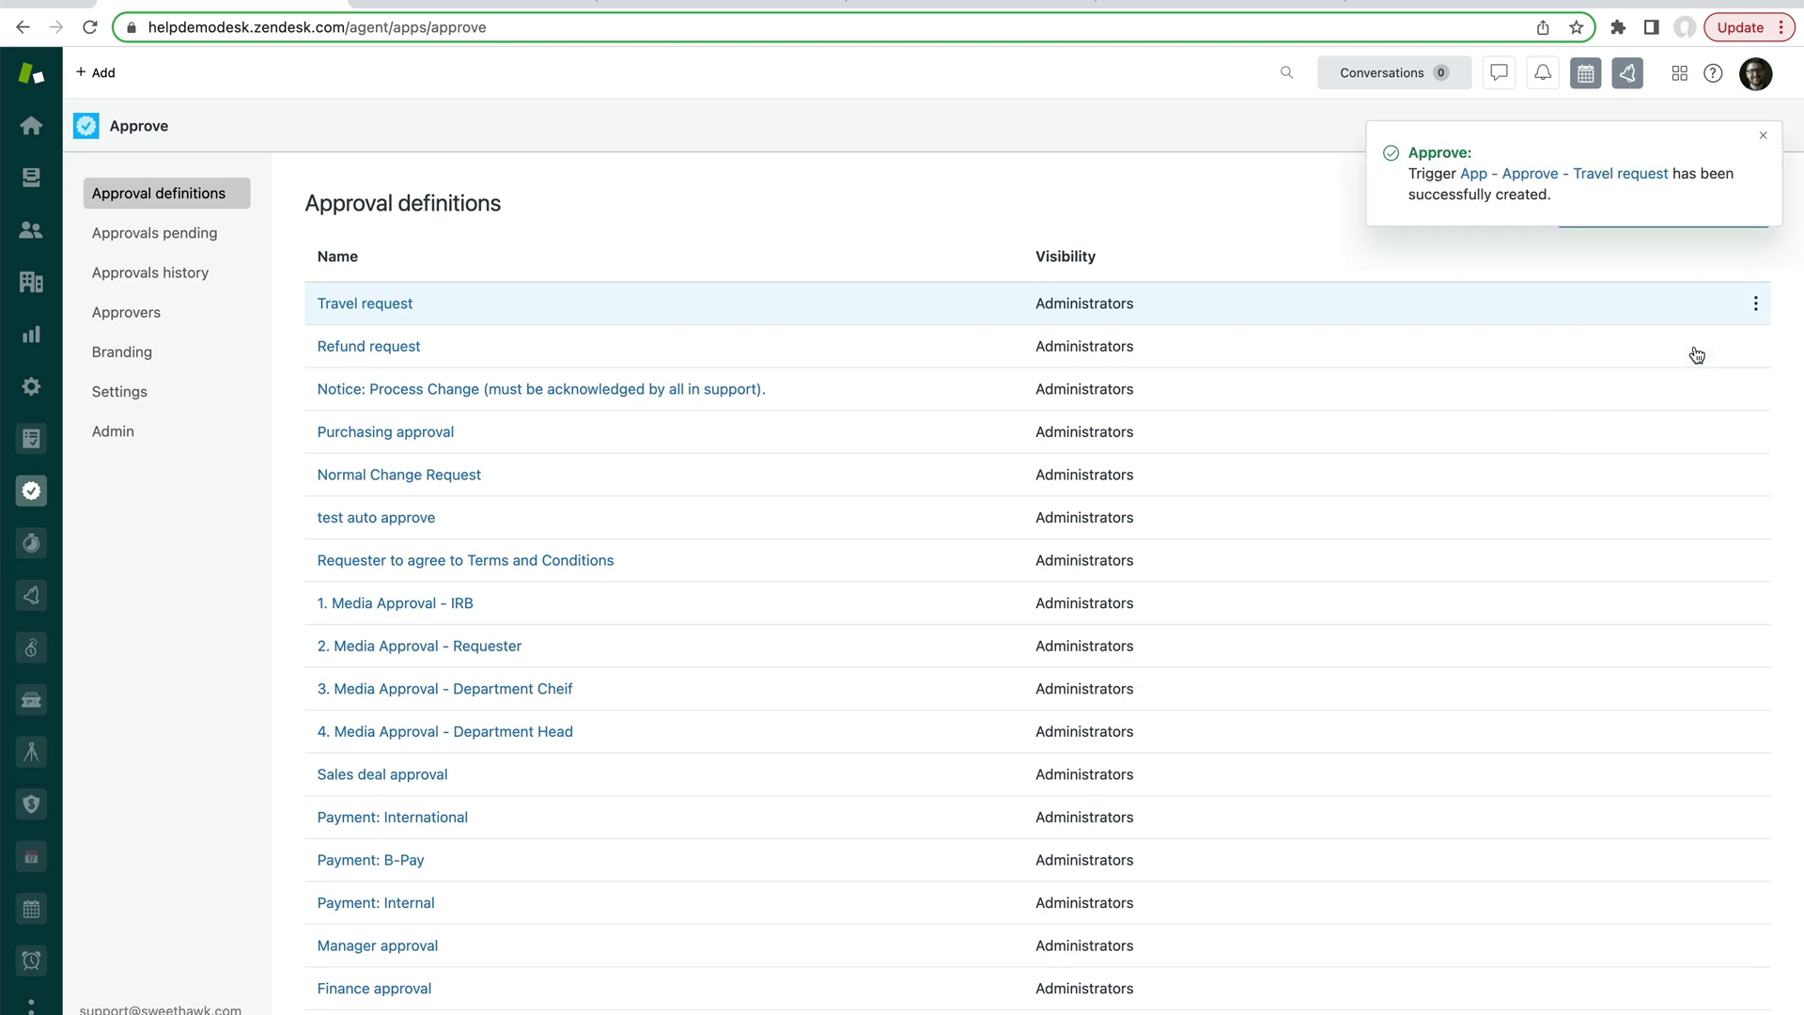
{"action": "left_click", "coordinate": [1587, 174]}
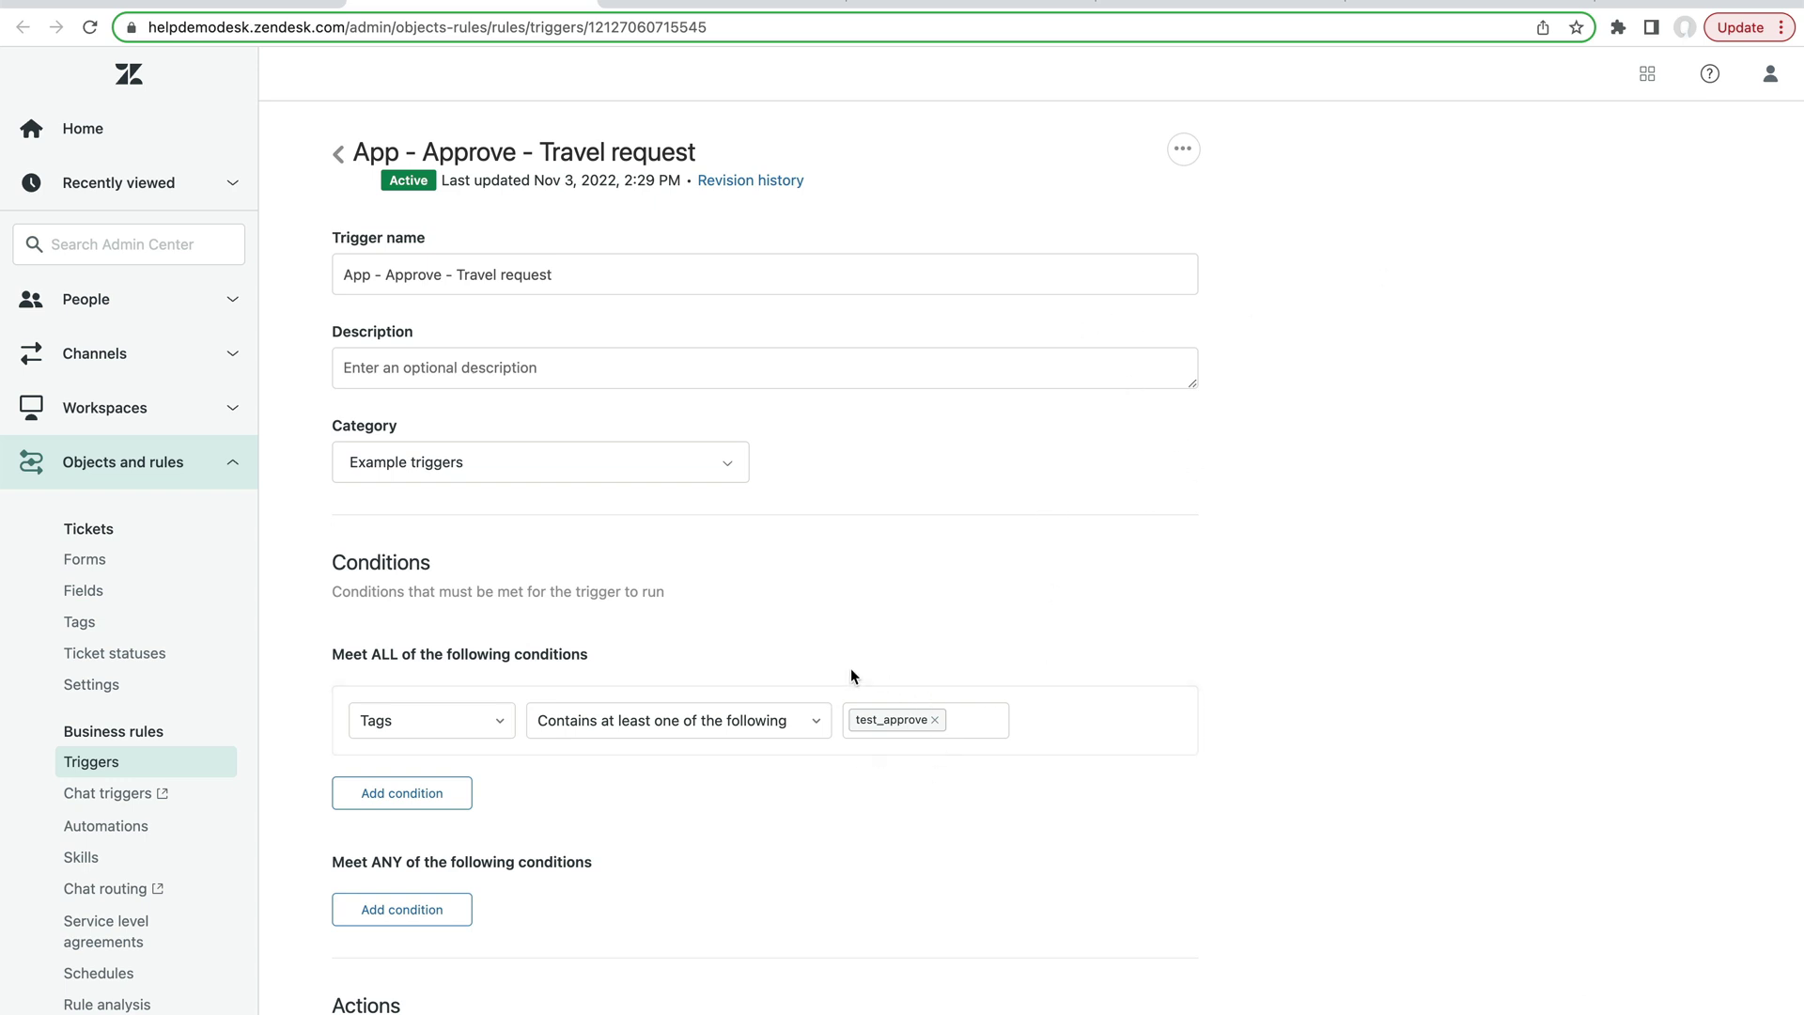
Step: Replace the test_approve tag condition with Ticket Is Created
{"action": "scroll", "coordinate": [932, 791], "scroll_direction": "down", "scroll_amount": 1}
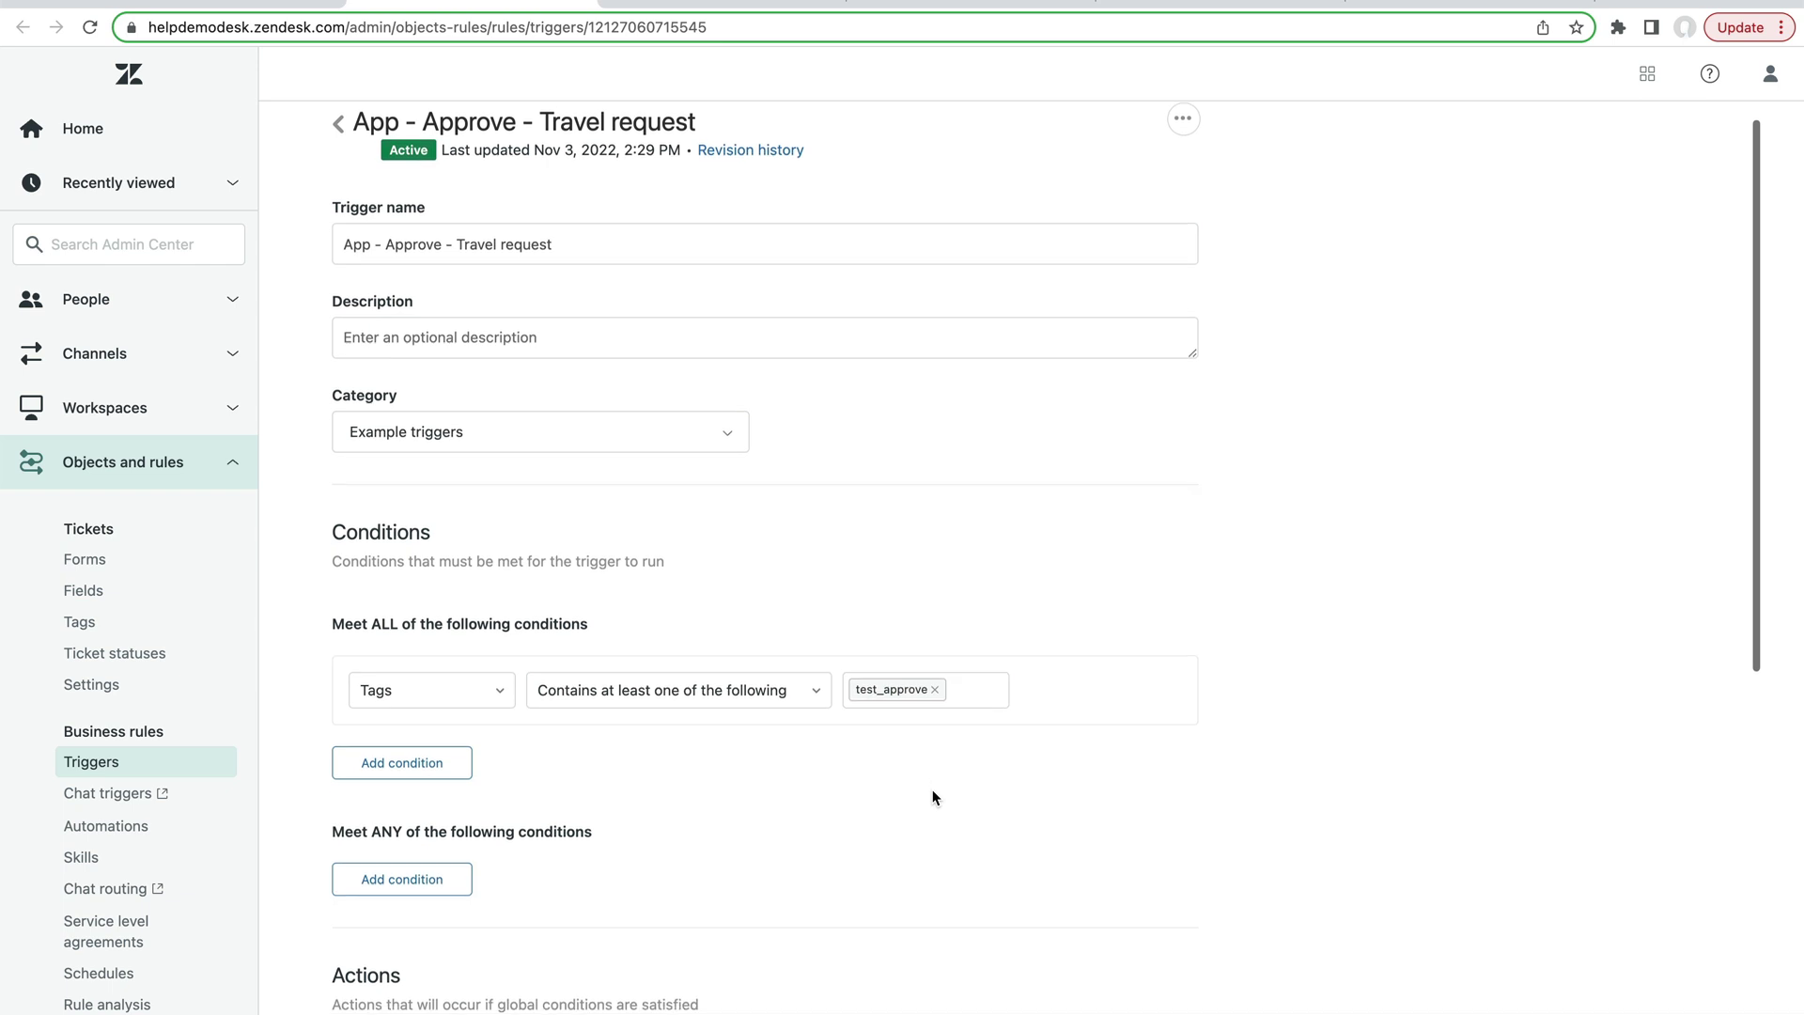
{"action": "scroll", "coordinate": [932, 797], "scroll_direction": "up", "scroll_amount": 1}
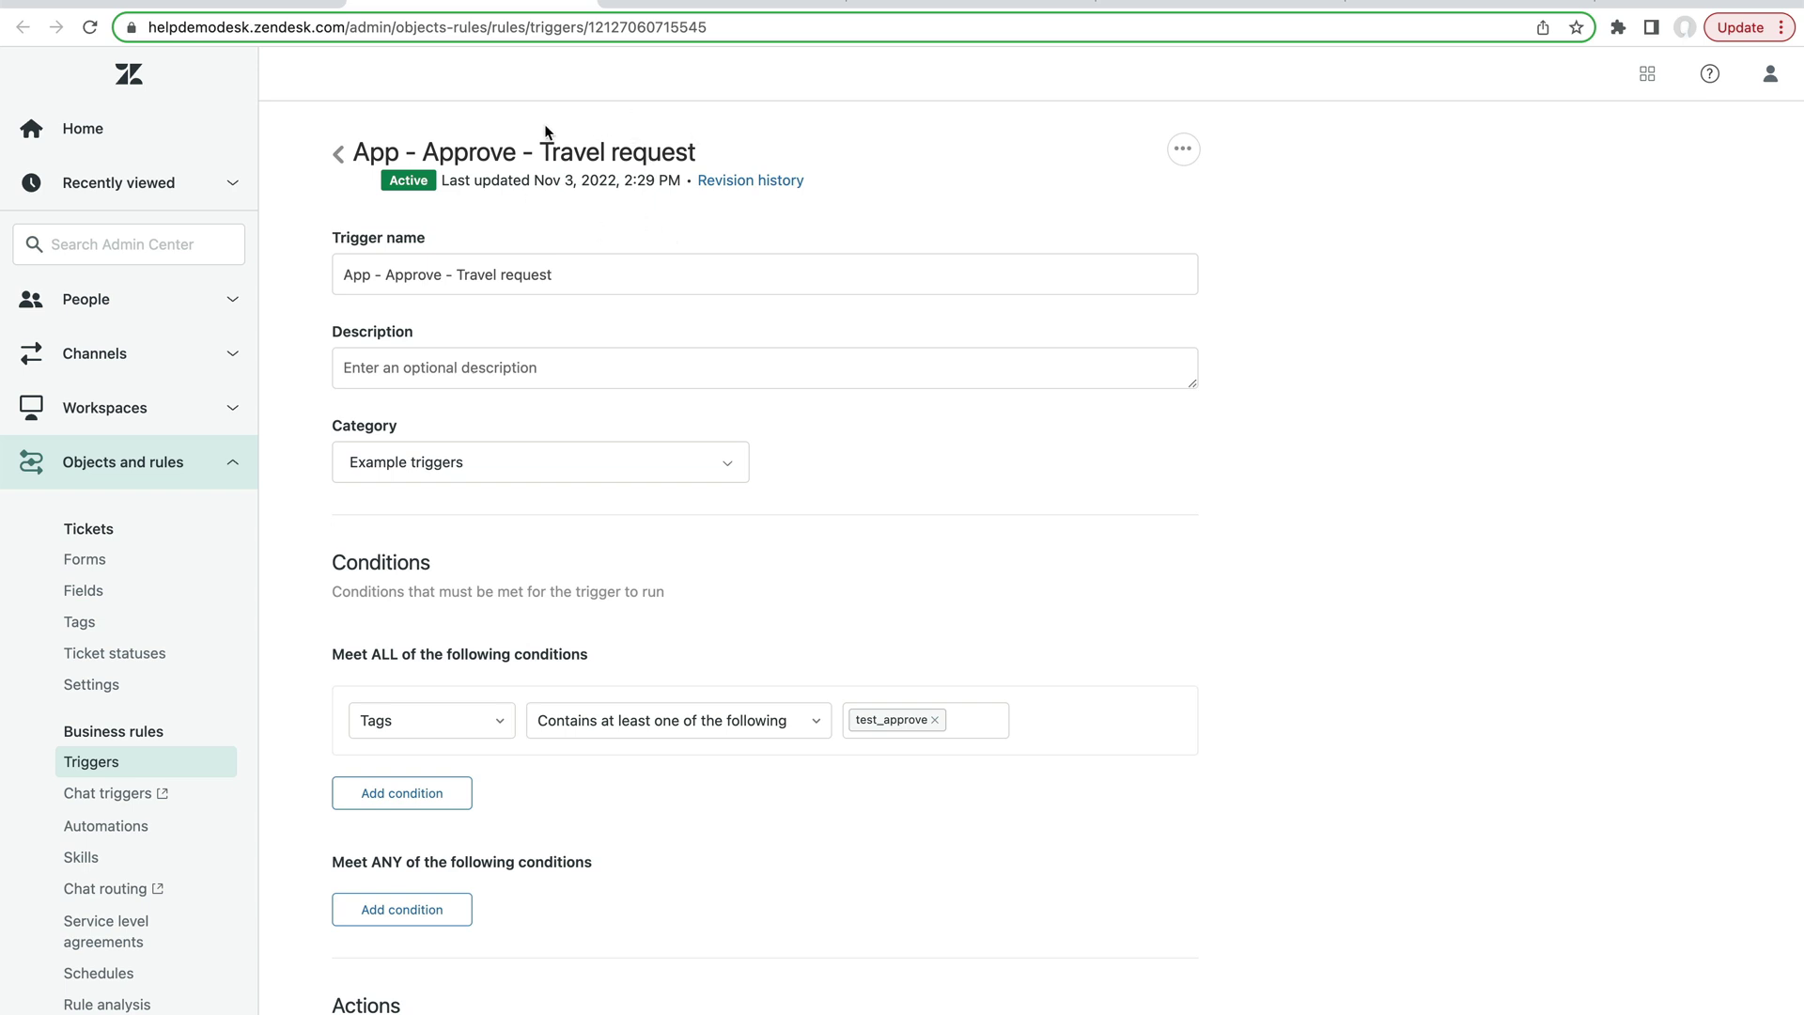
{"action": "left_click", "coordinate": [475, 722]}
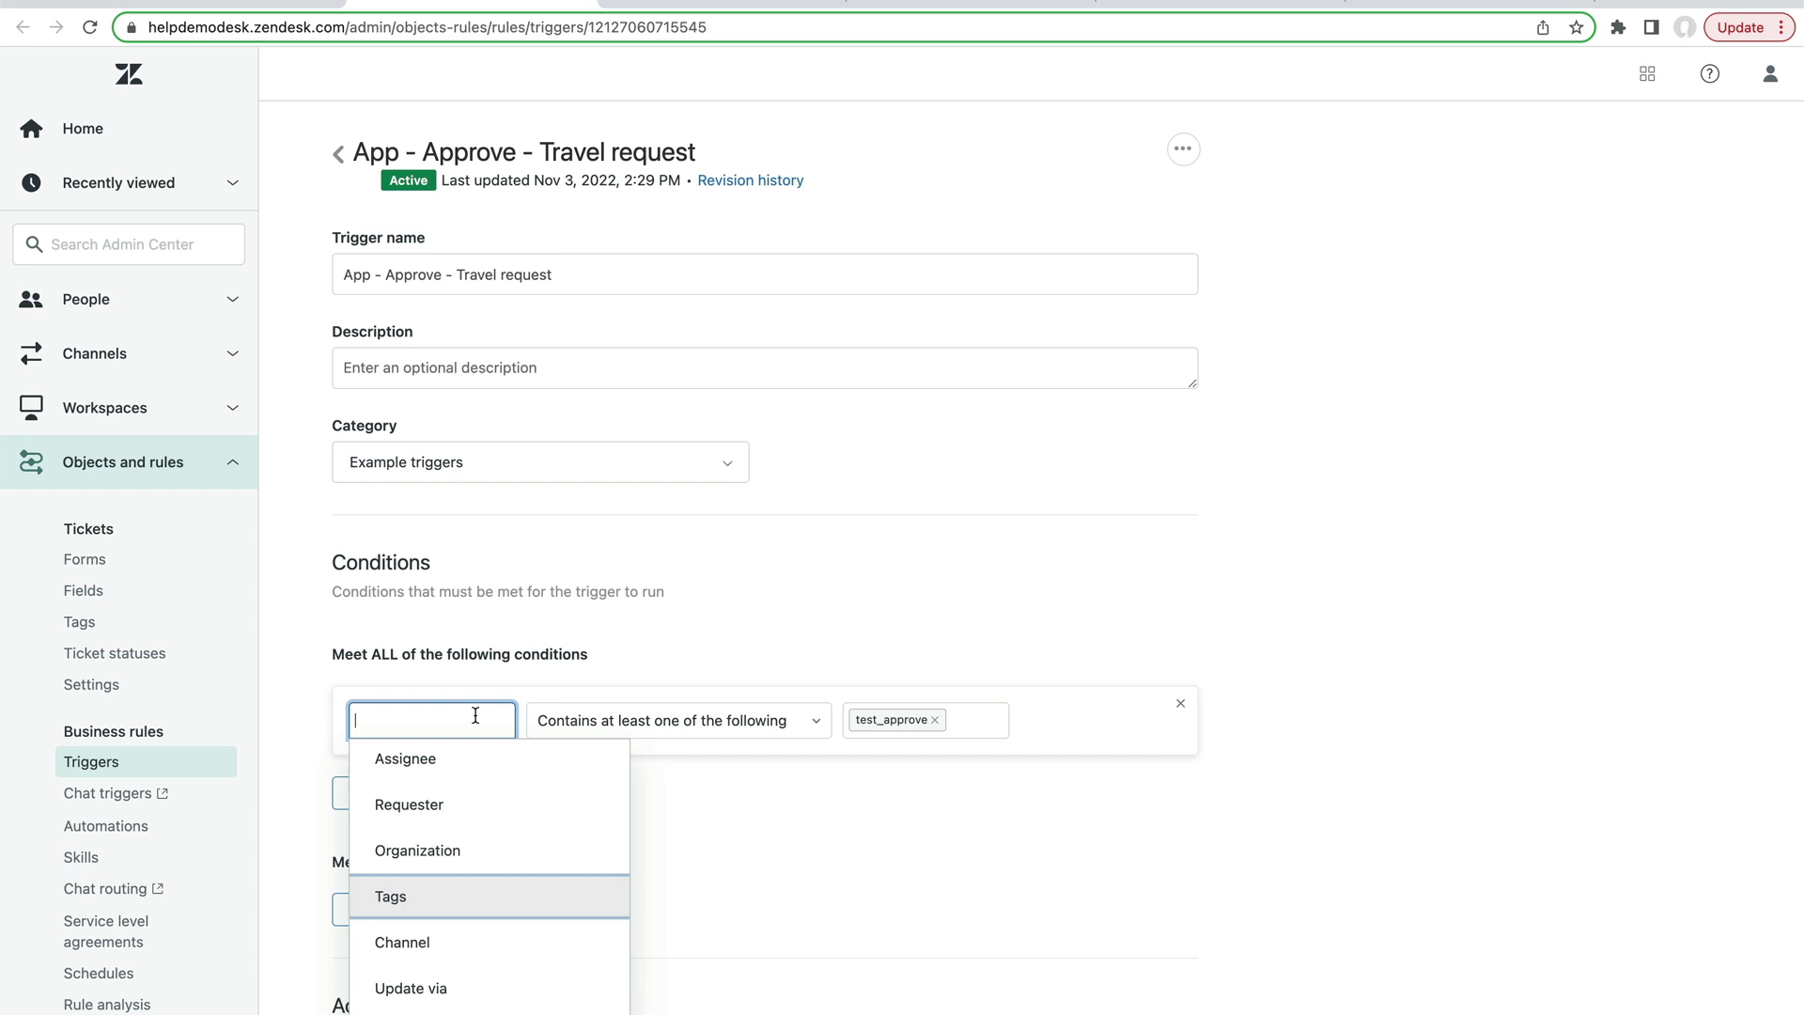
{"action": "type", "text": "tic"}
{"action": "key", "text": "Return"}
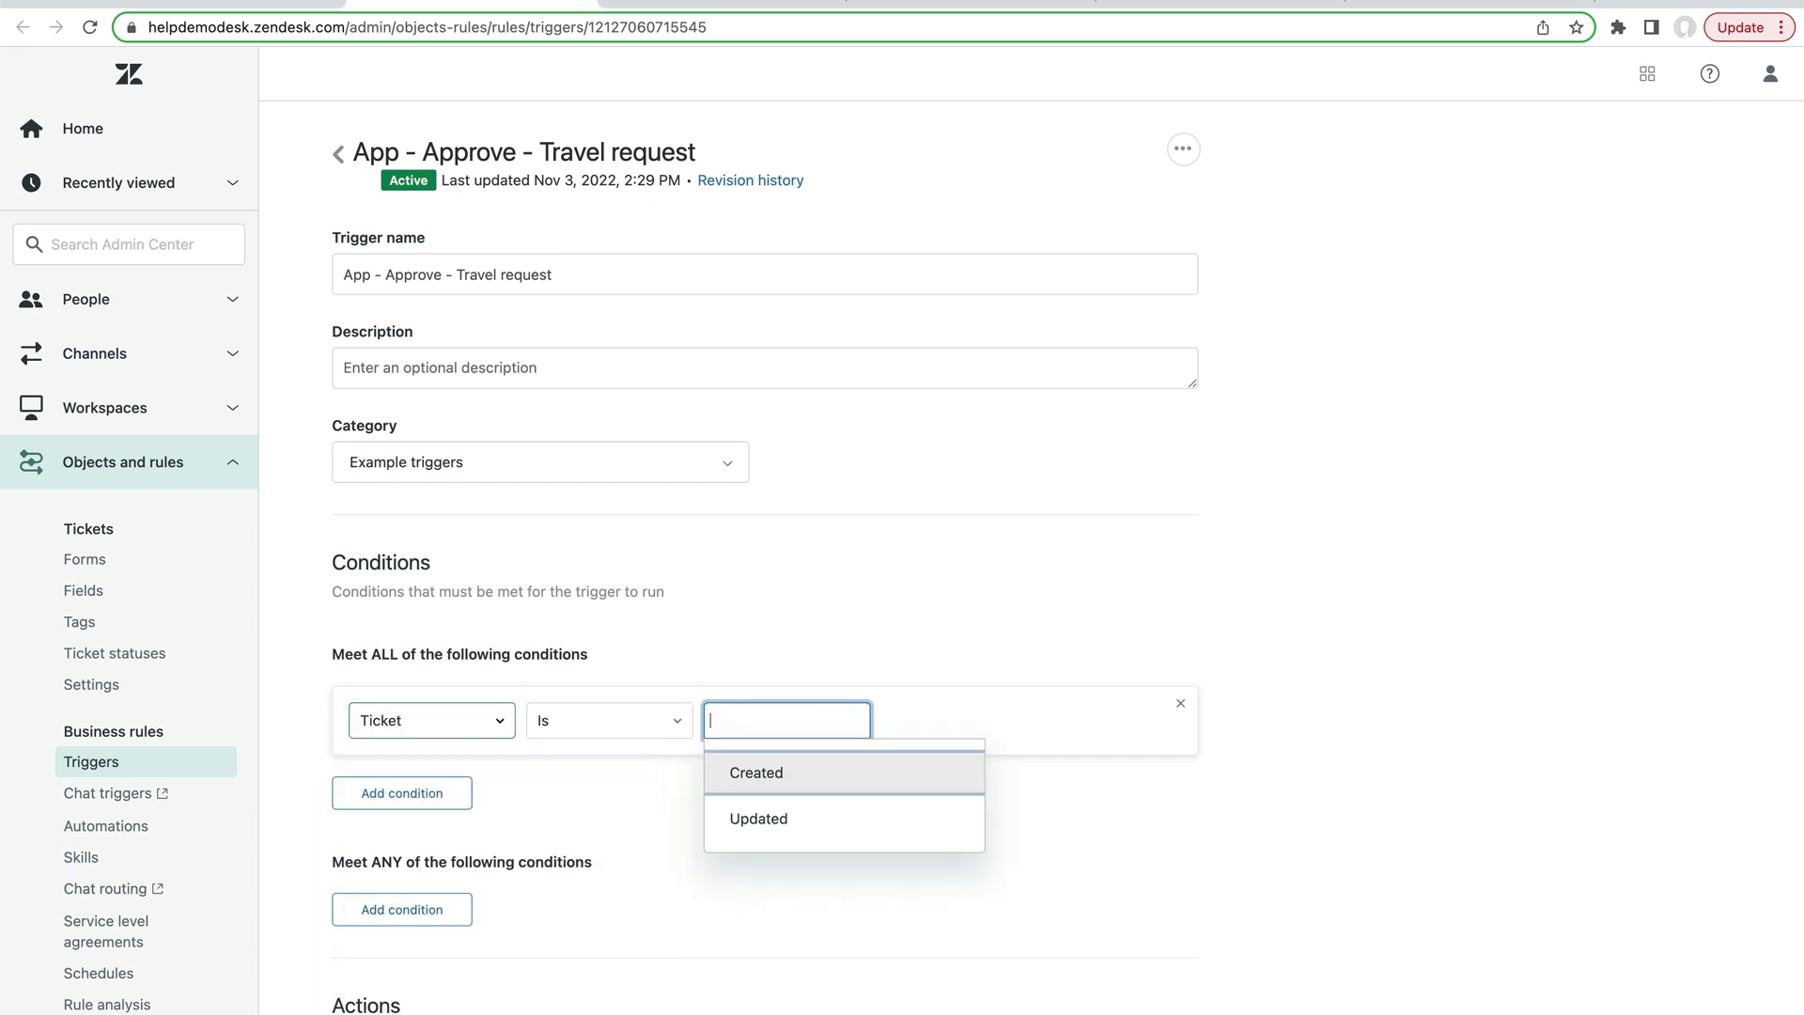
{"action": "key", "text": "Return"}
Step: Add a second condition: Form Is Travel Request
{"action": "left_click", "coordinate": [428, 795]}
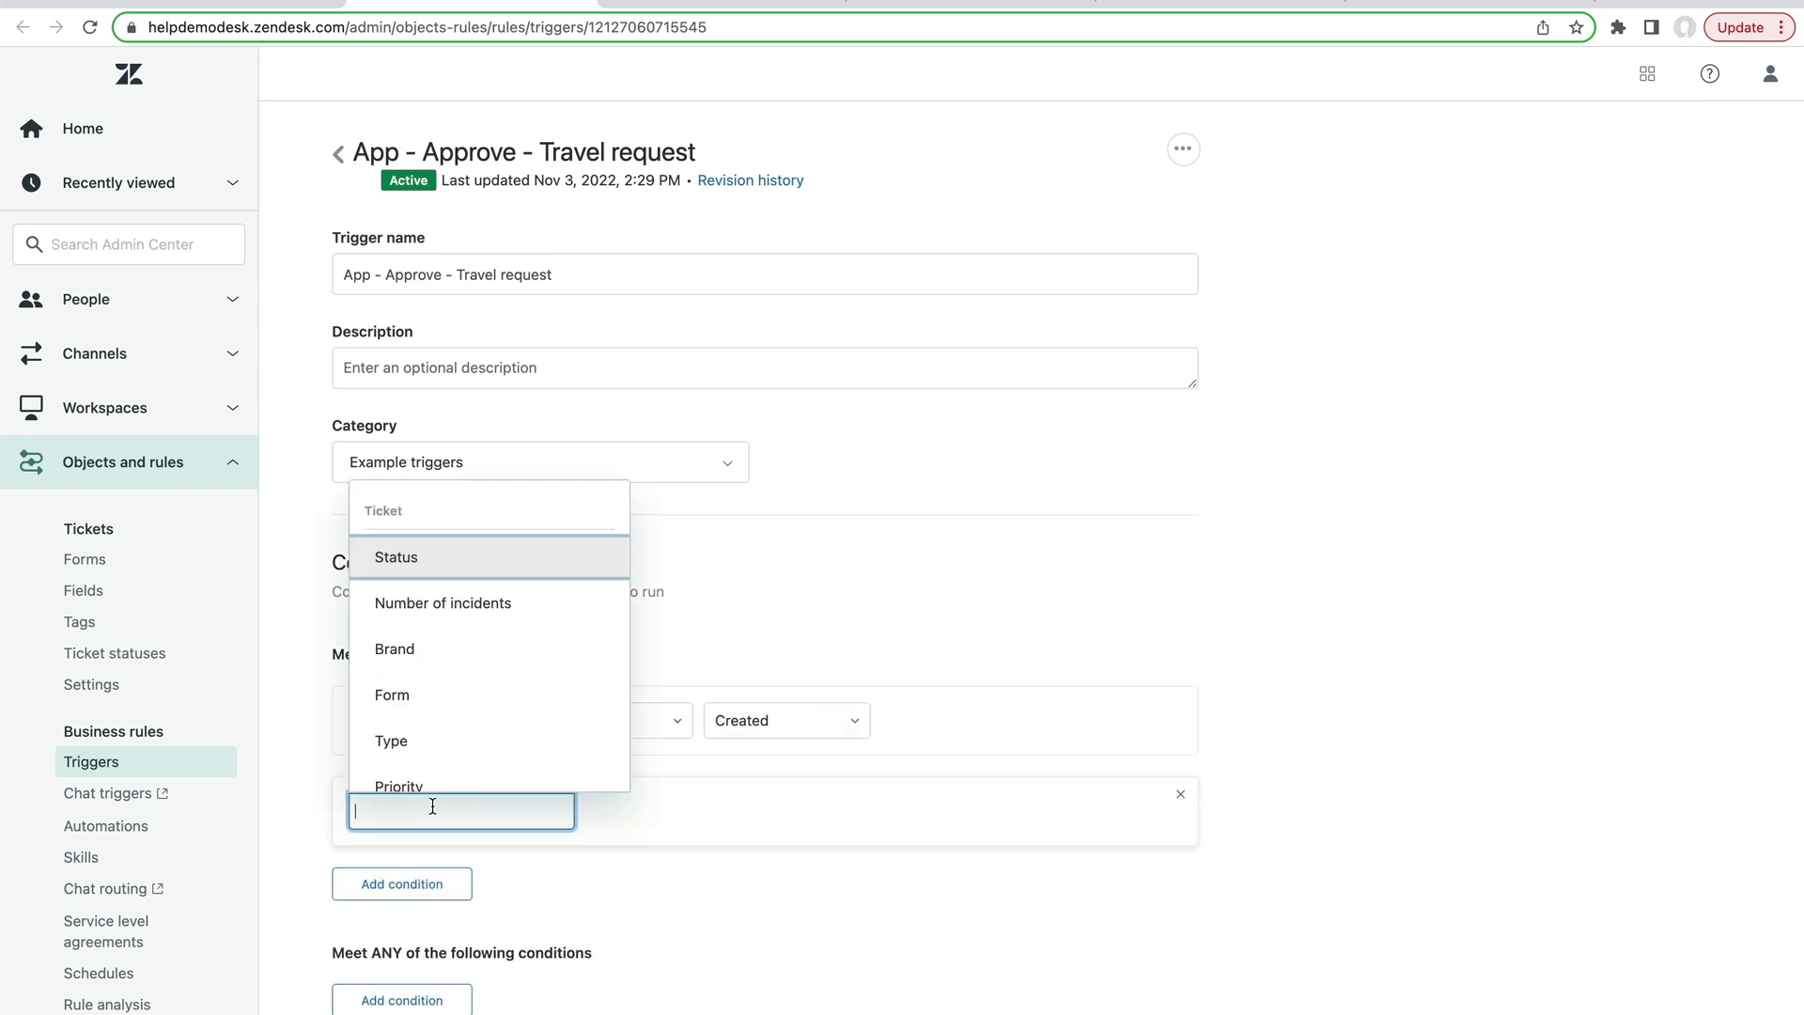
{"action": "type", "text": "Form"}
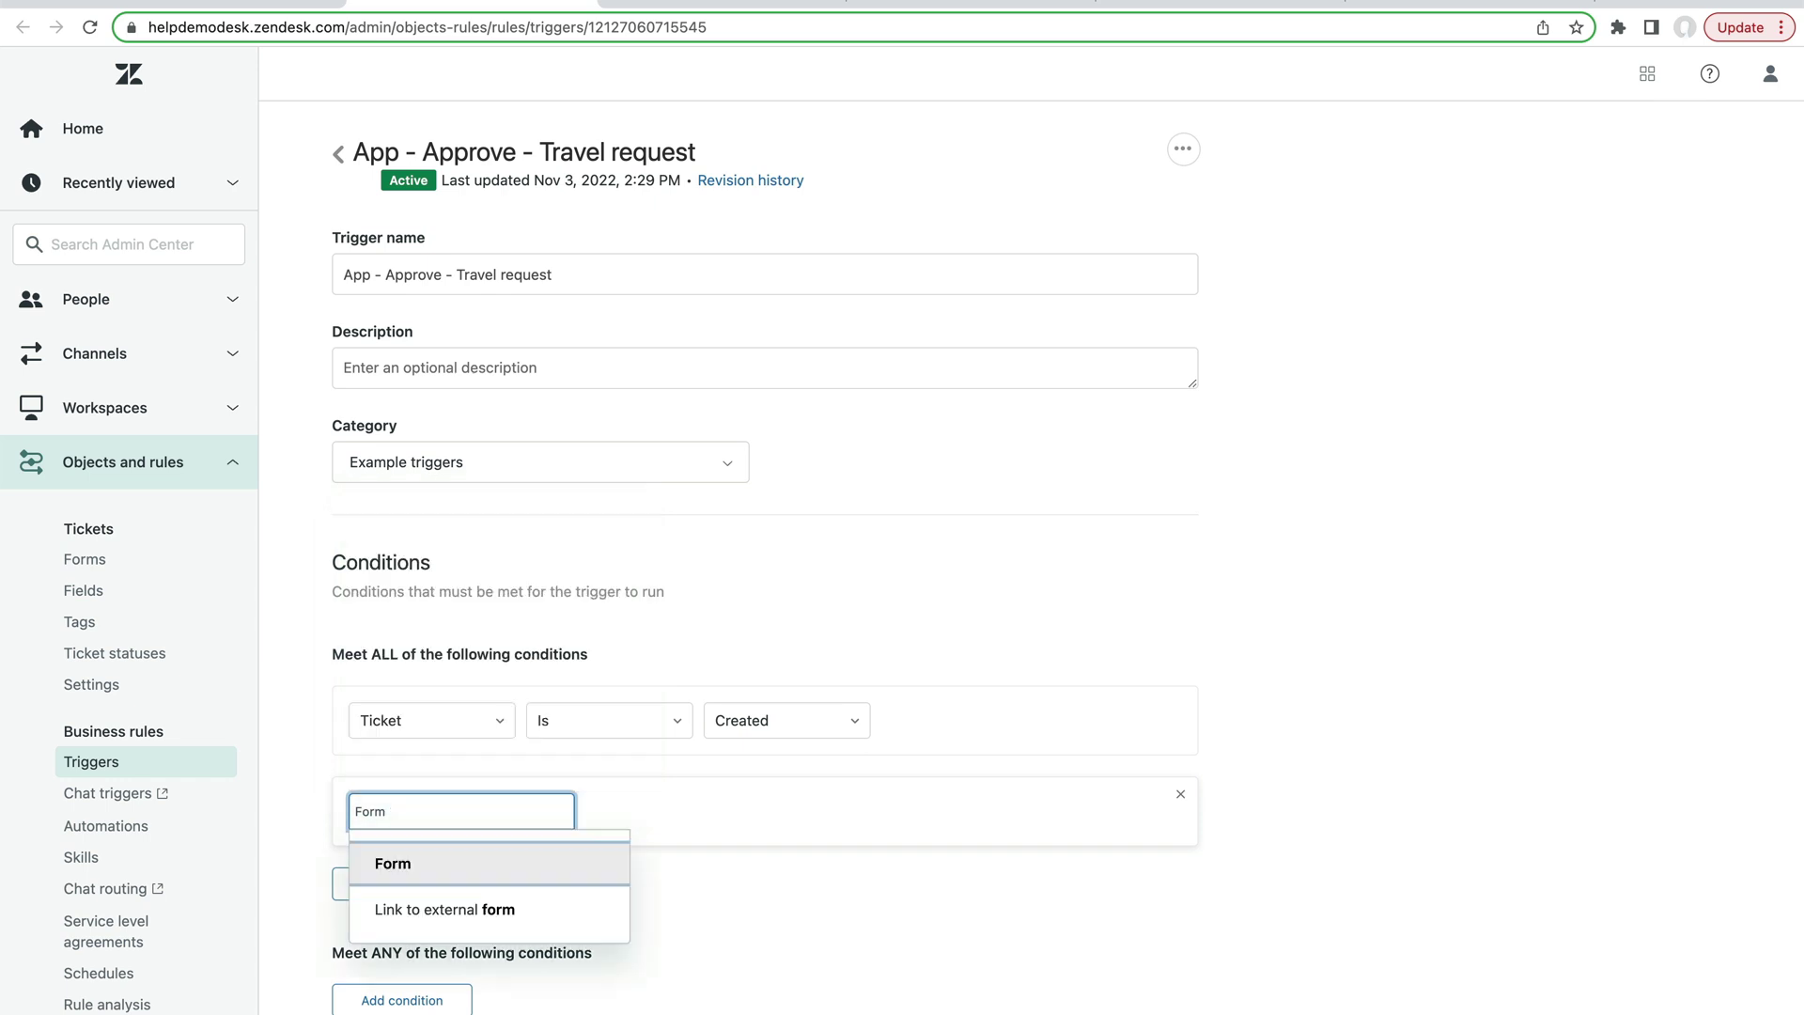
{"action": "key", "text": "Return"}
{"action": "type", "text": "Is"}
{"action": "key", "text": "Return"}
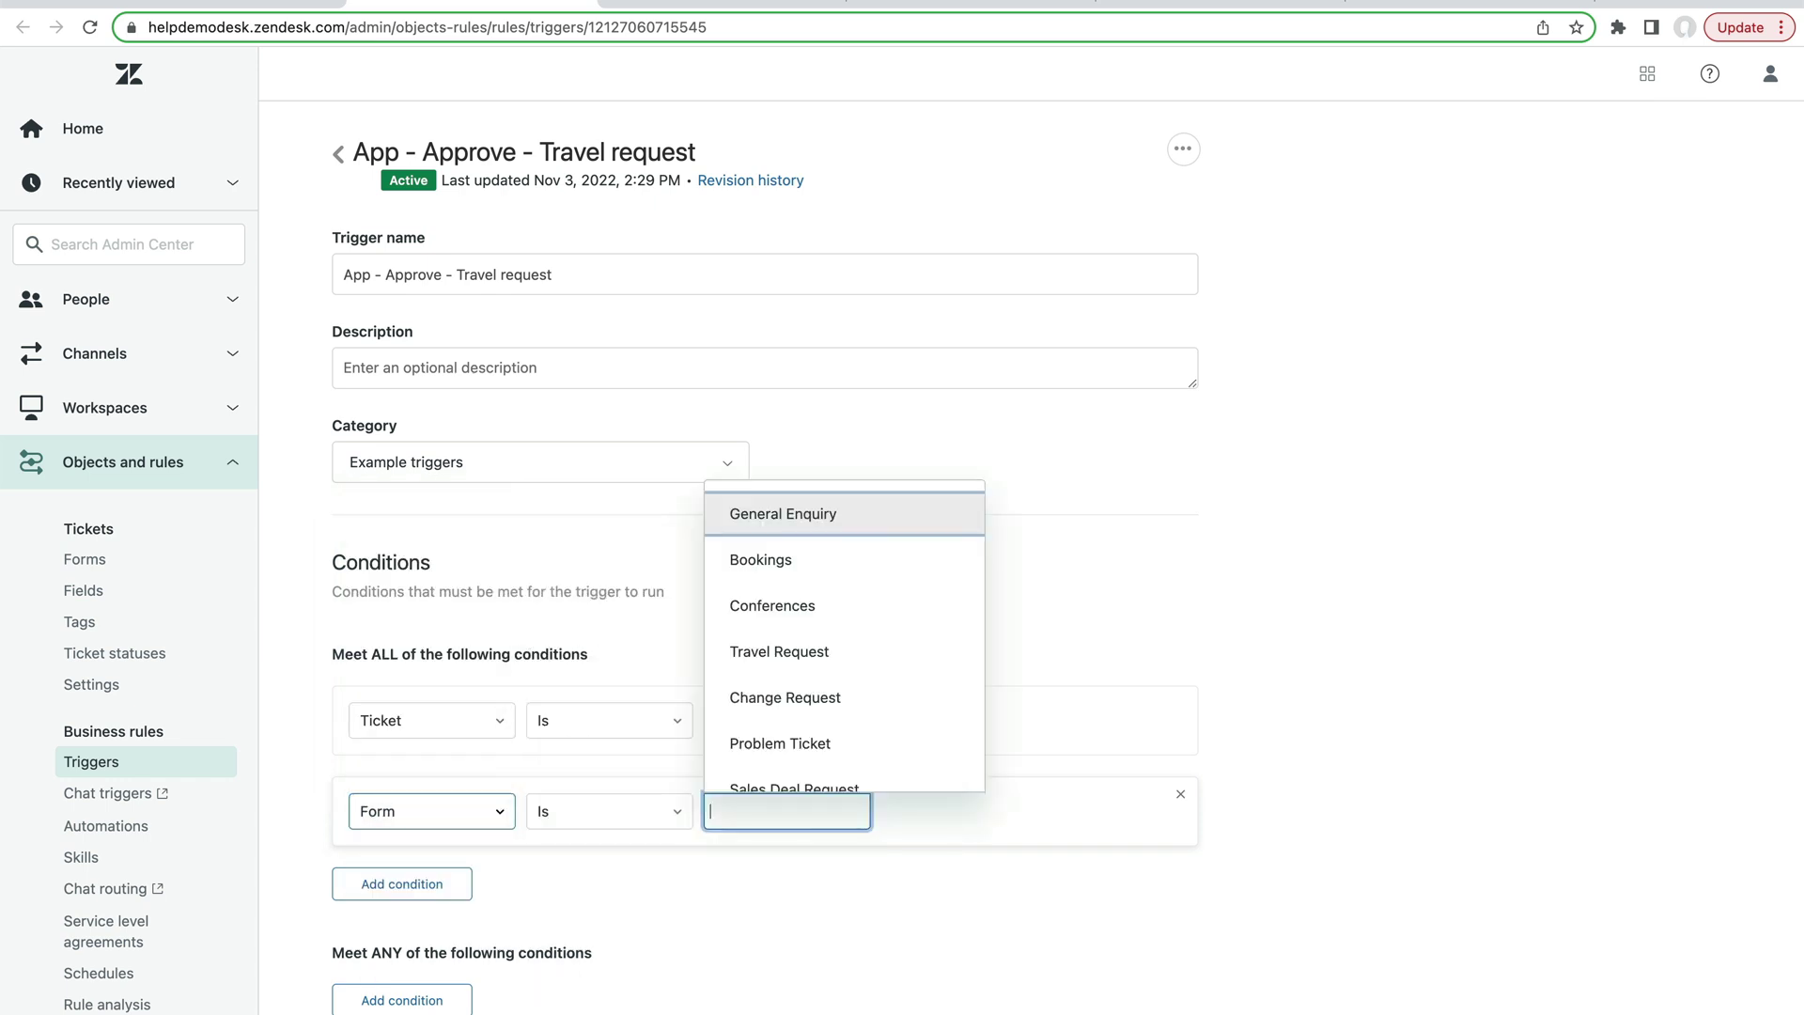
{"action": "type", "text": "Tra"}
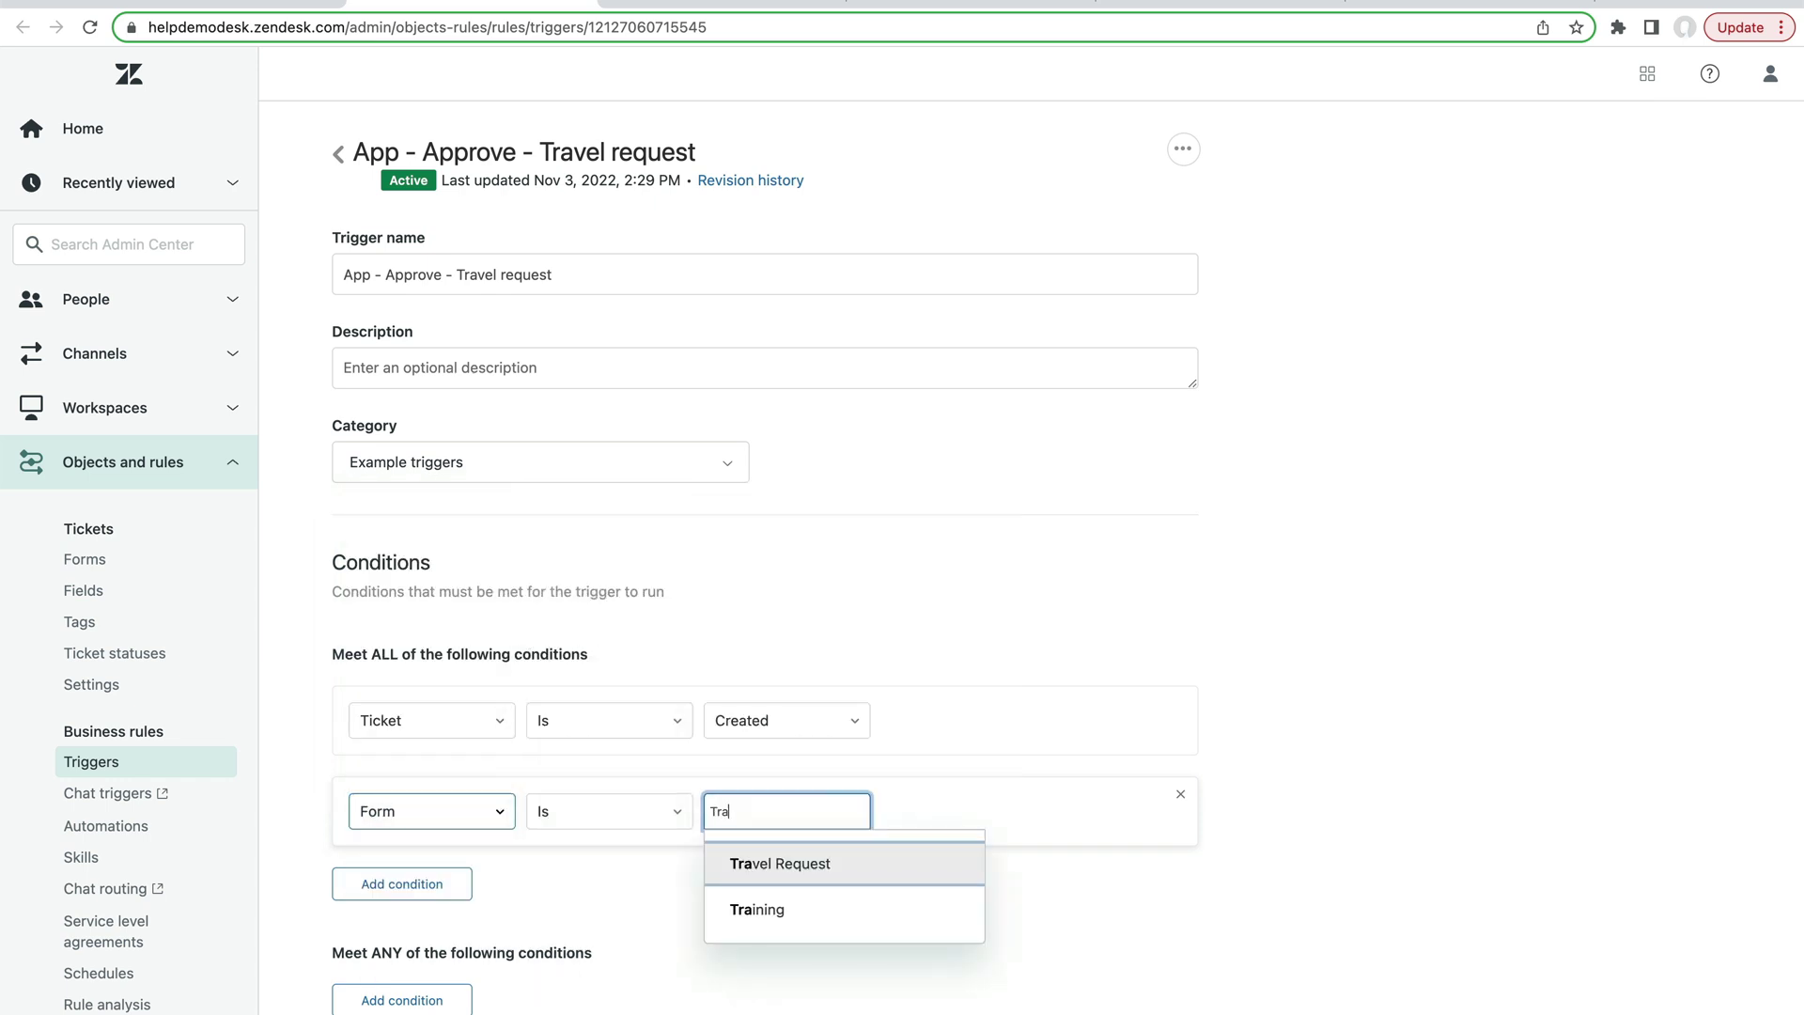
{"action": "left_click", "coordinate": [777, 862]}
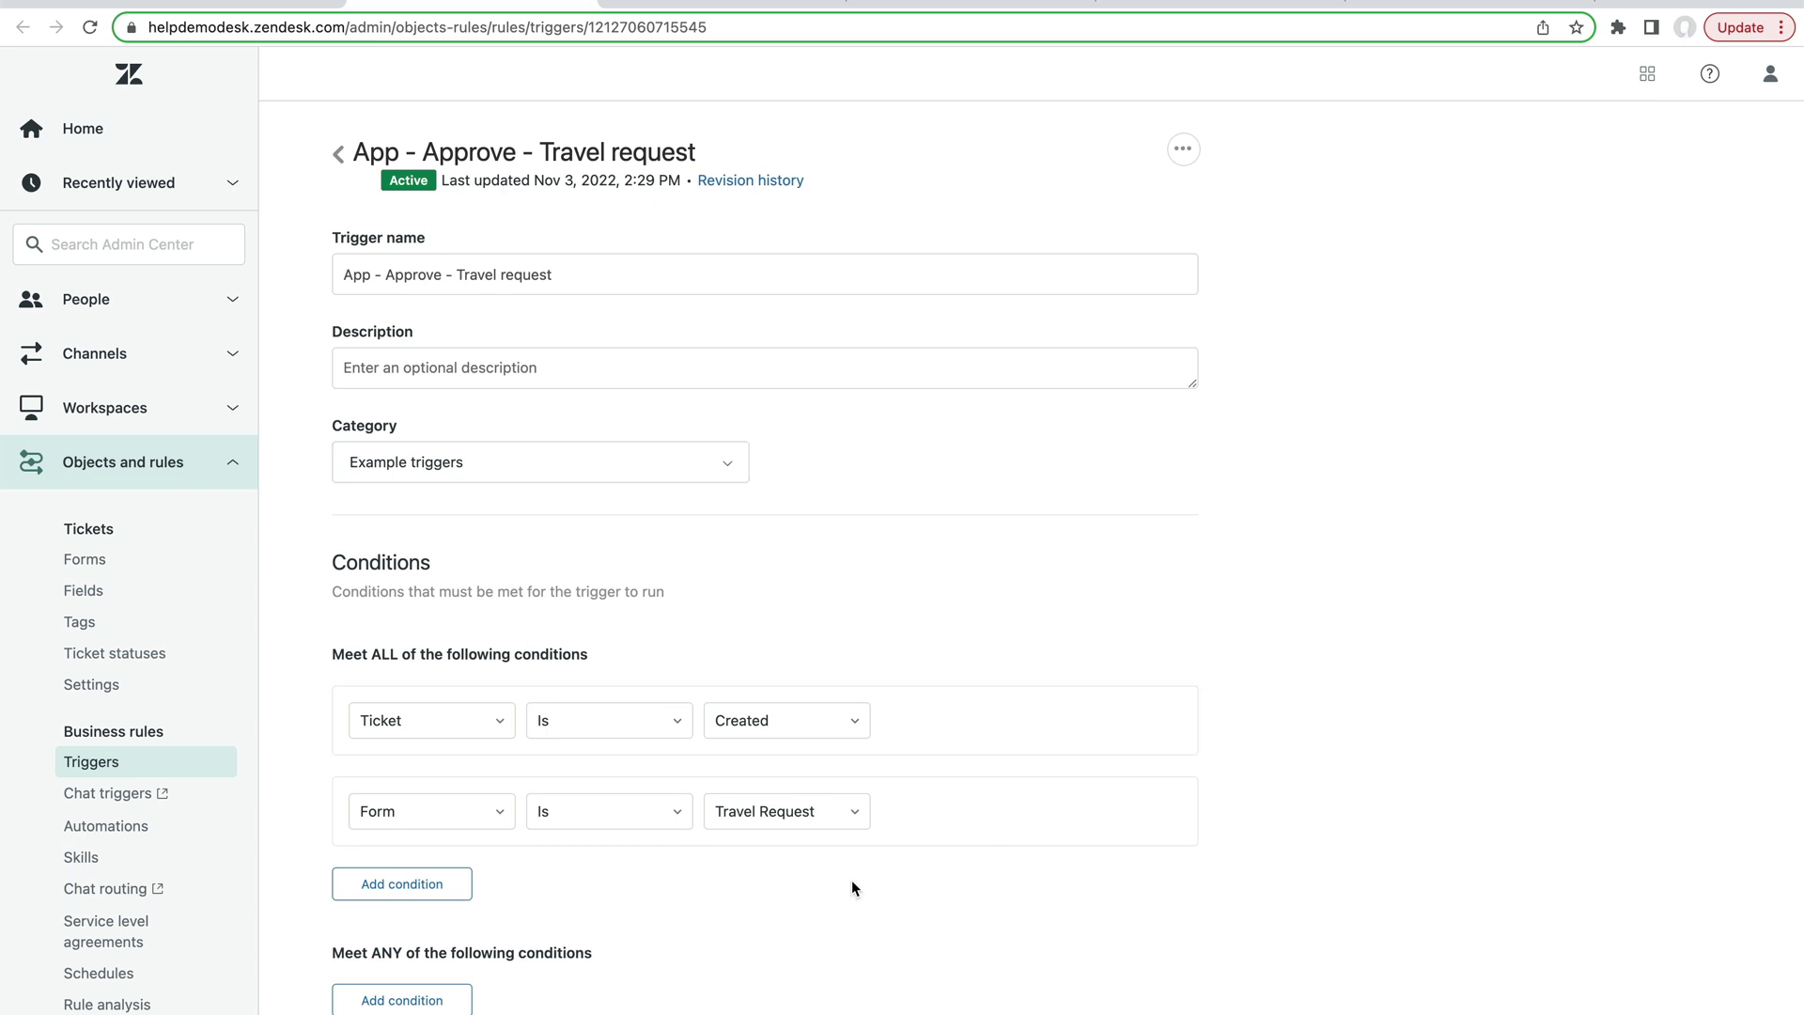
{"action": "scroll", "coordinate": [851, 887], "scroll_direction": "down", "scroll_amount": 2}
{"action": "scroll", "coordinate": [852, 888], "scroll_direction": "down", "scroll_amount": 4}
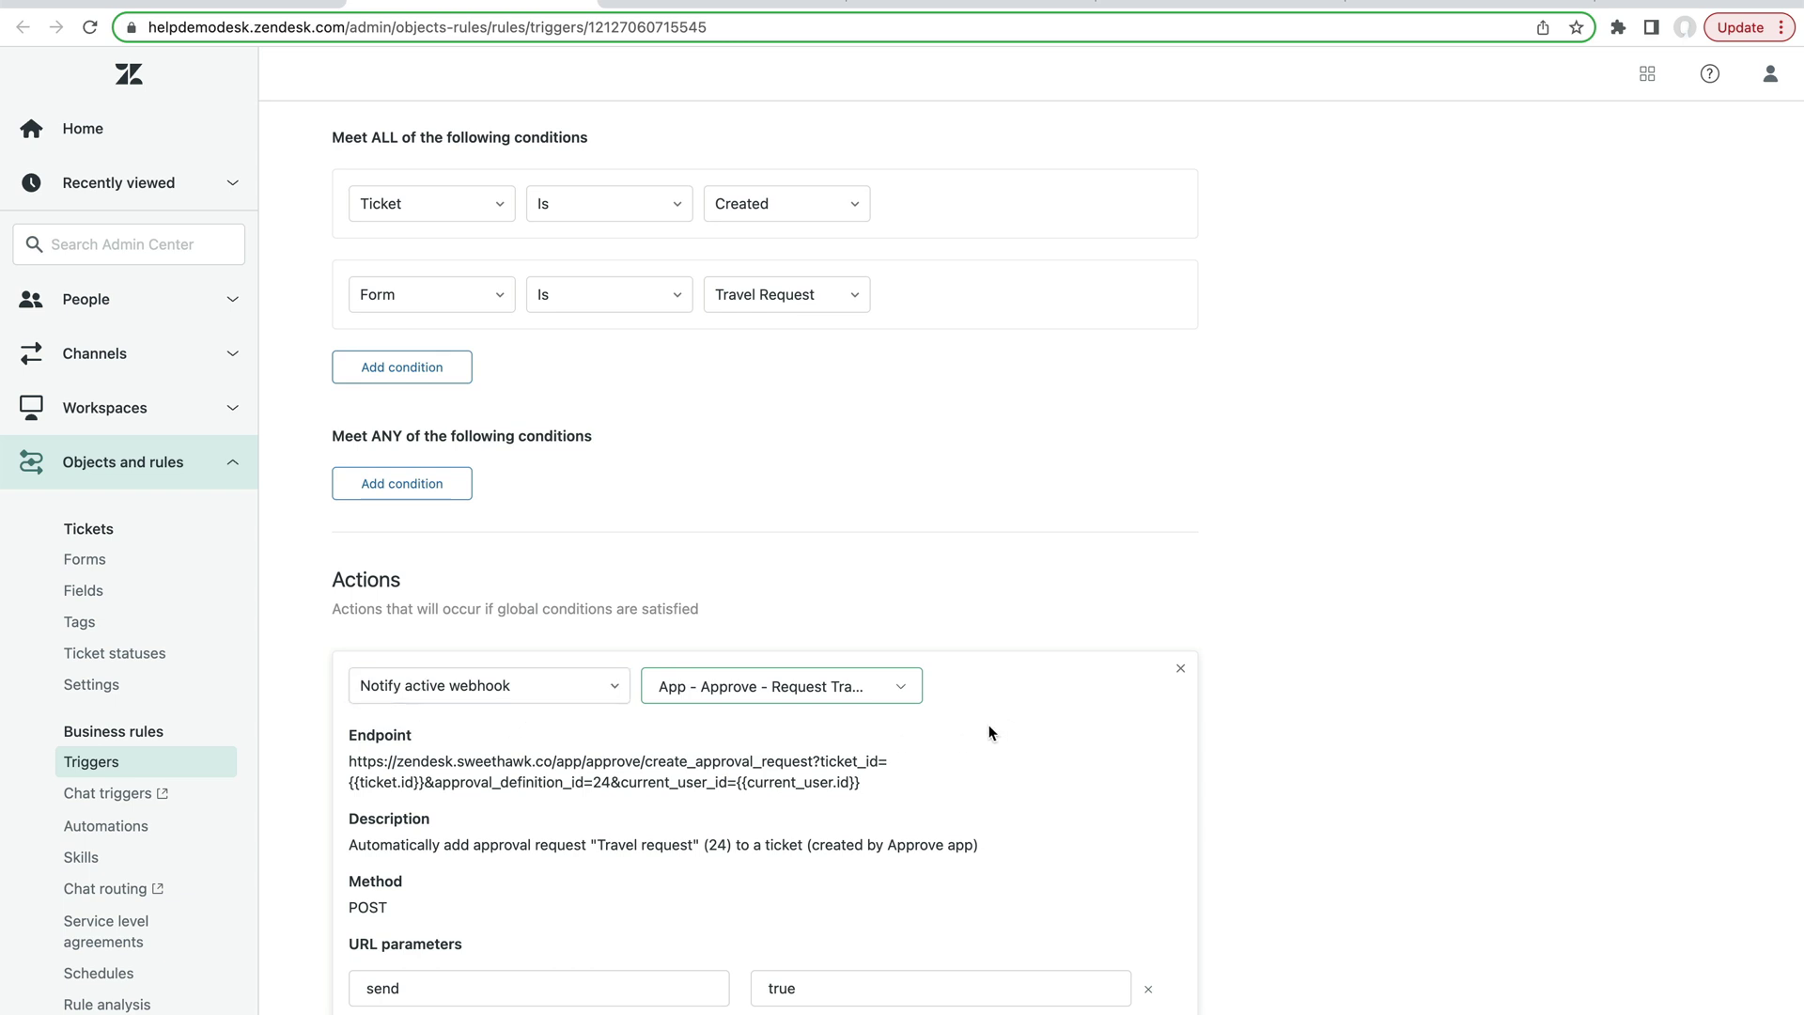
Step: Confirm the webhook action uses Approve travel request with the send parameter set to true
{"action": "scroll", "coordinate": [989, 724], "scroll_direction": "down", "scroll_amount": 2}
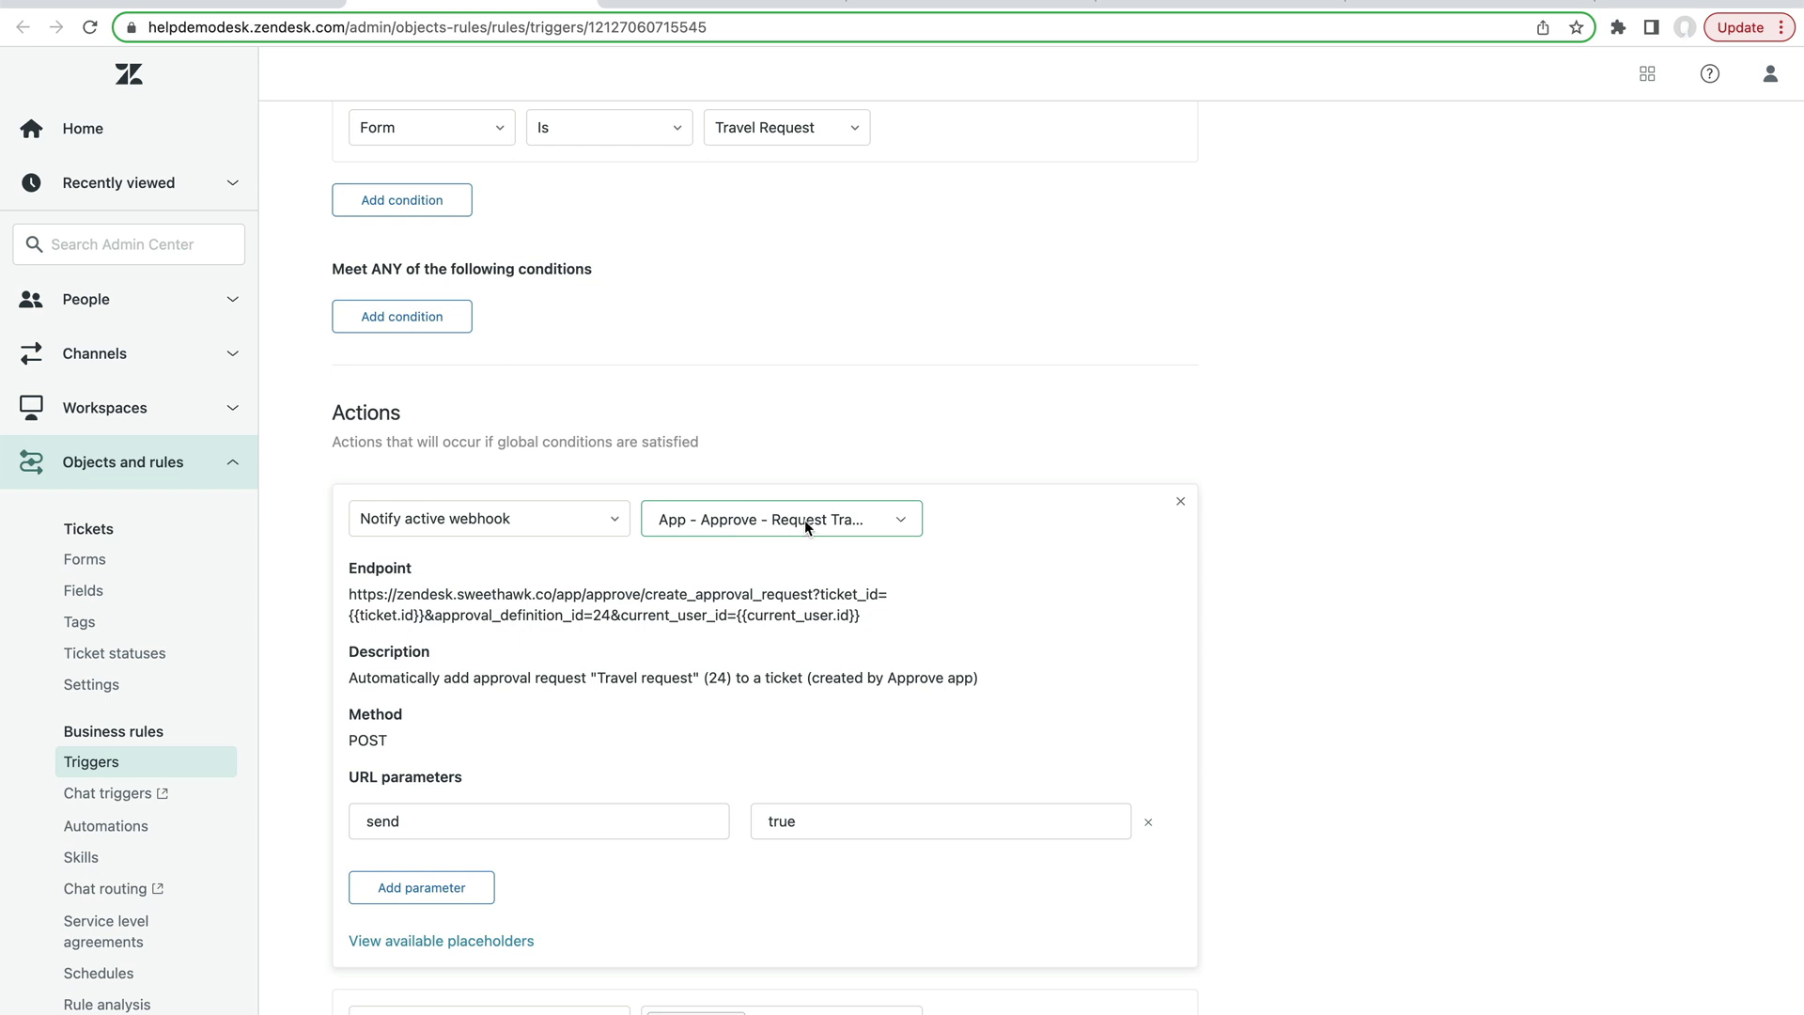
{"action": "left_click", "coordinate": [902, 524]}
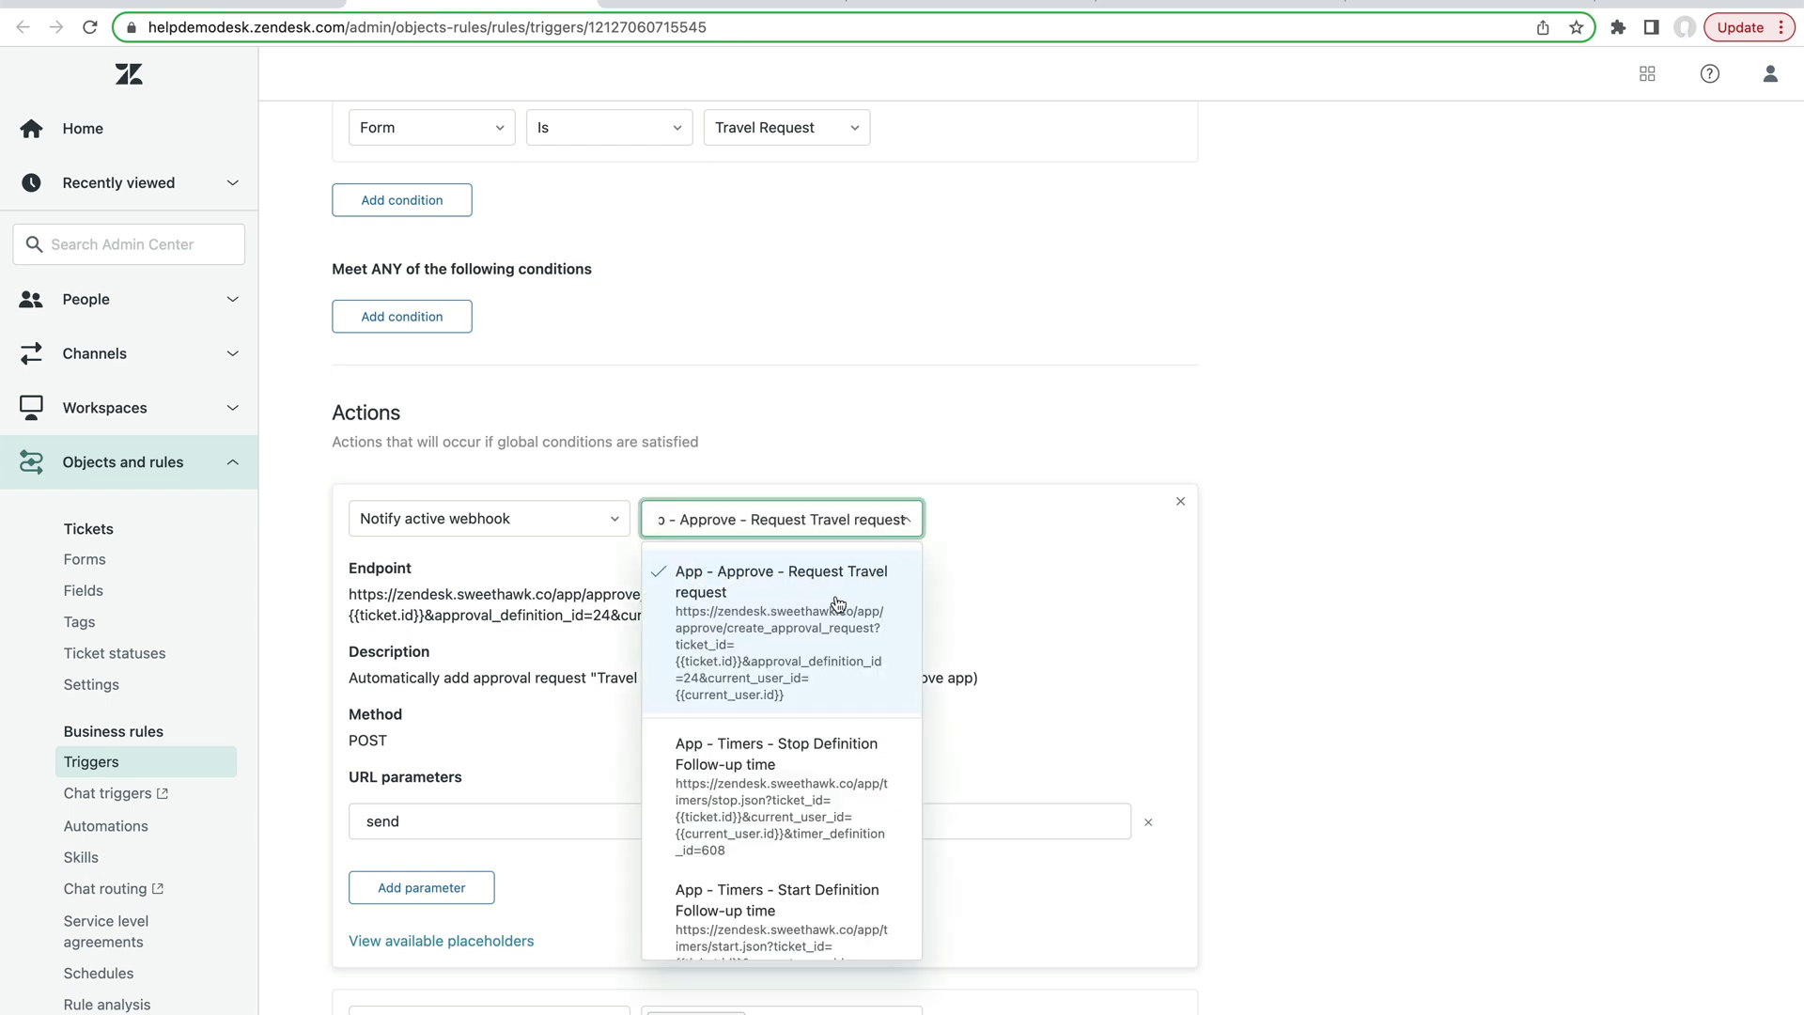
{"action": "left_click", "coordinate": [1375, 624]}
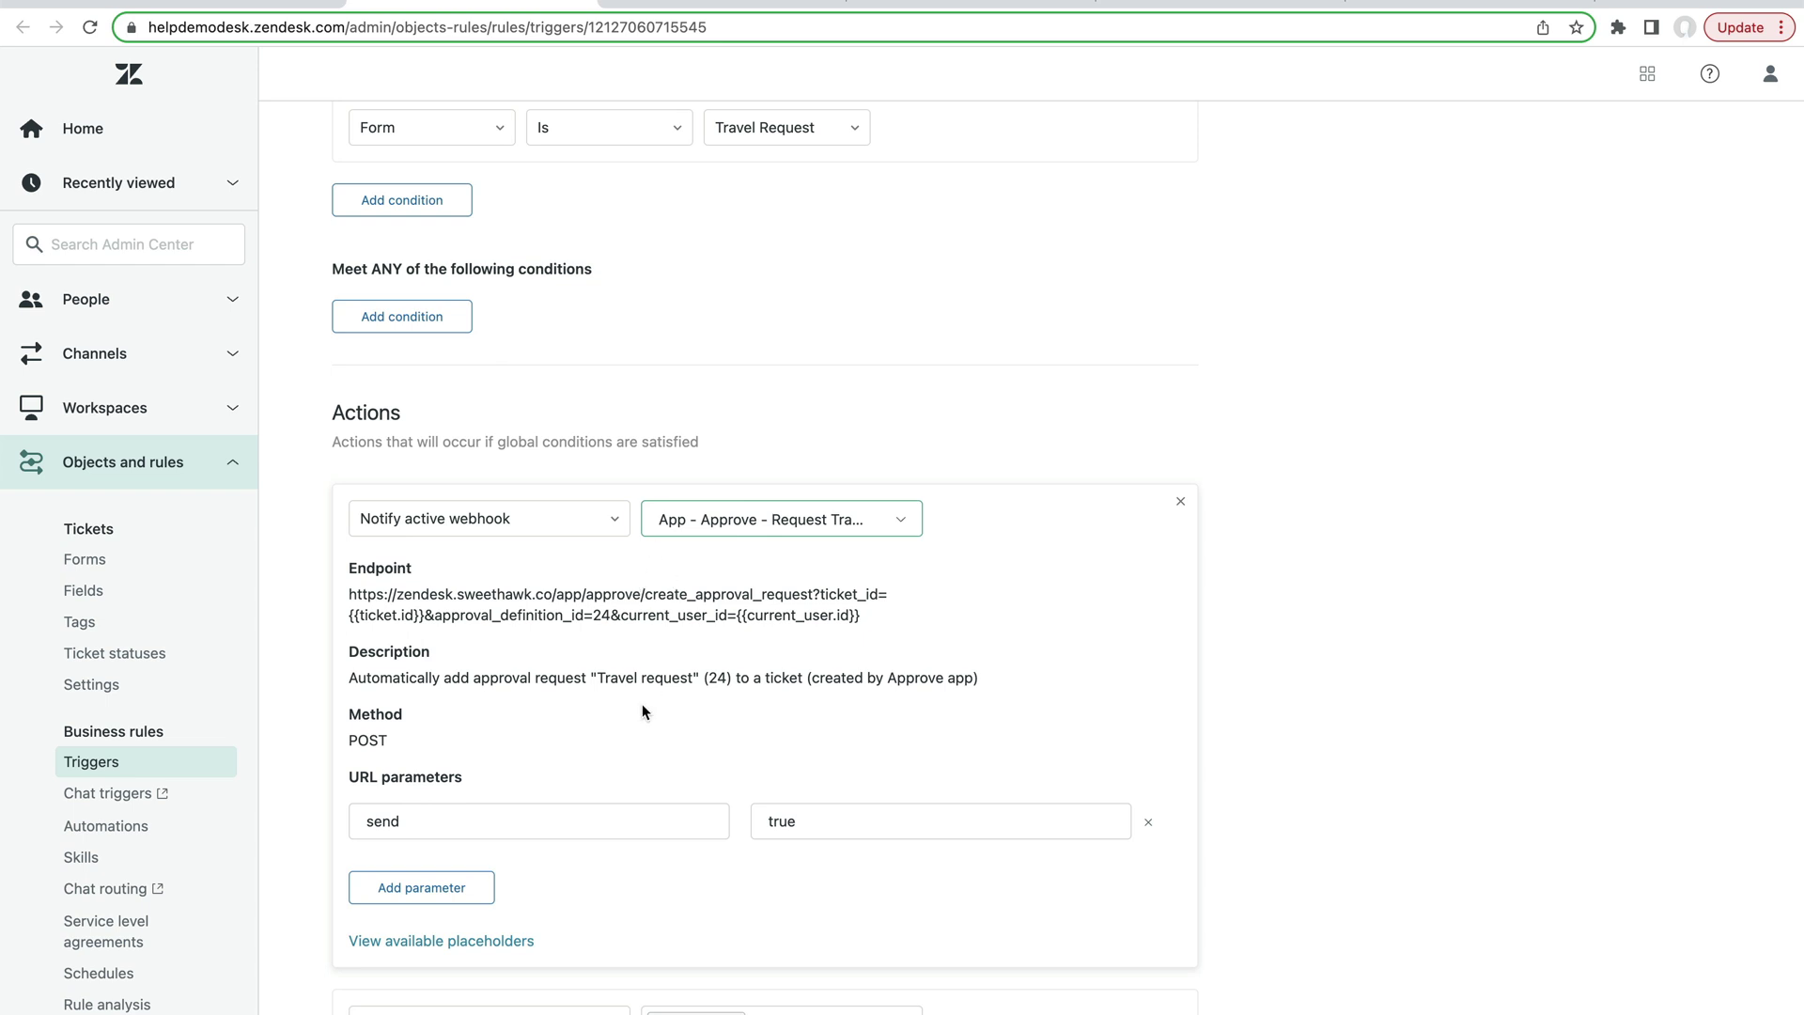
{"action": "scroll", "coordinate": [641, 703], "scroll_direction": "down", "scroll_amount": 2}
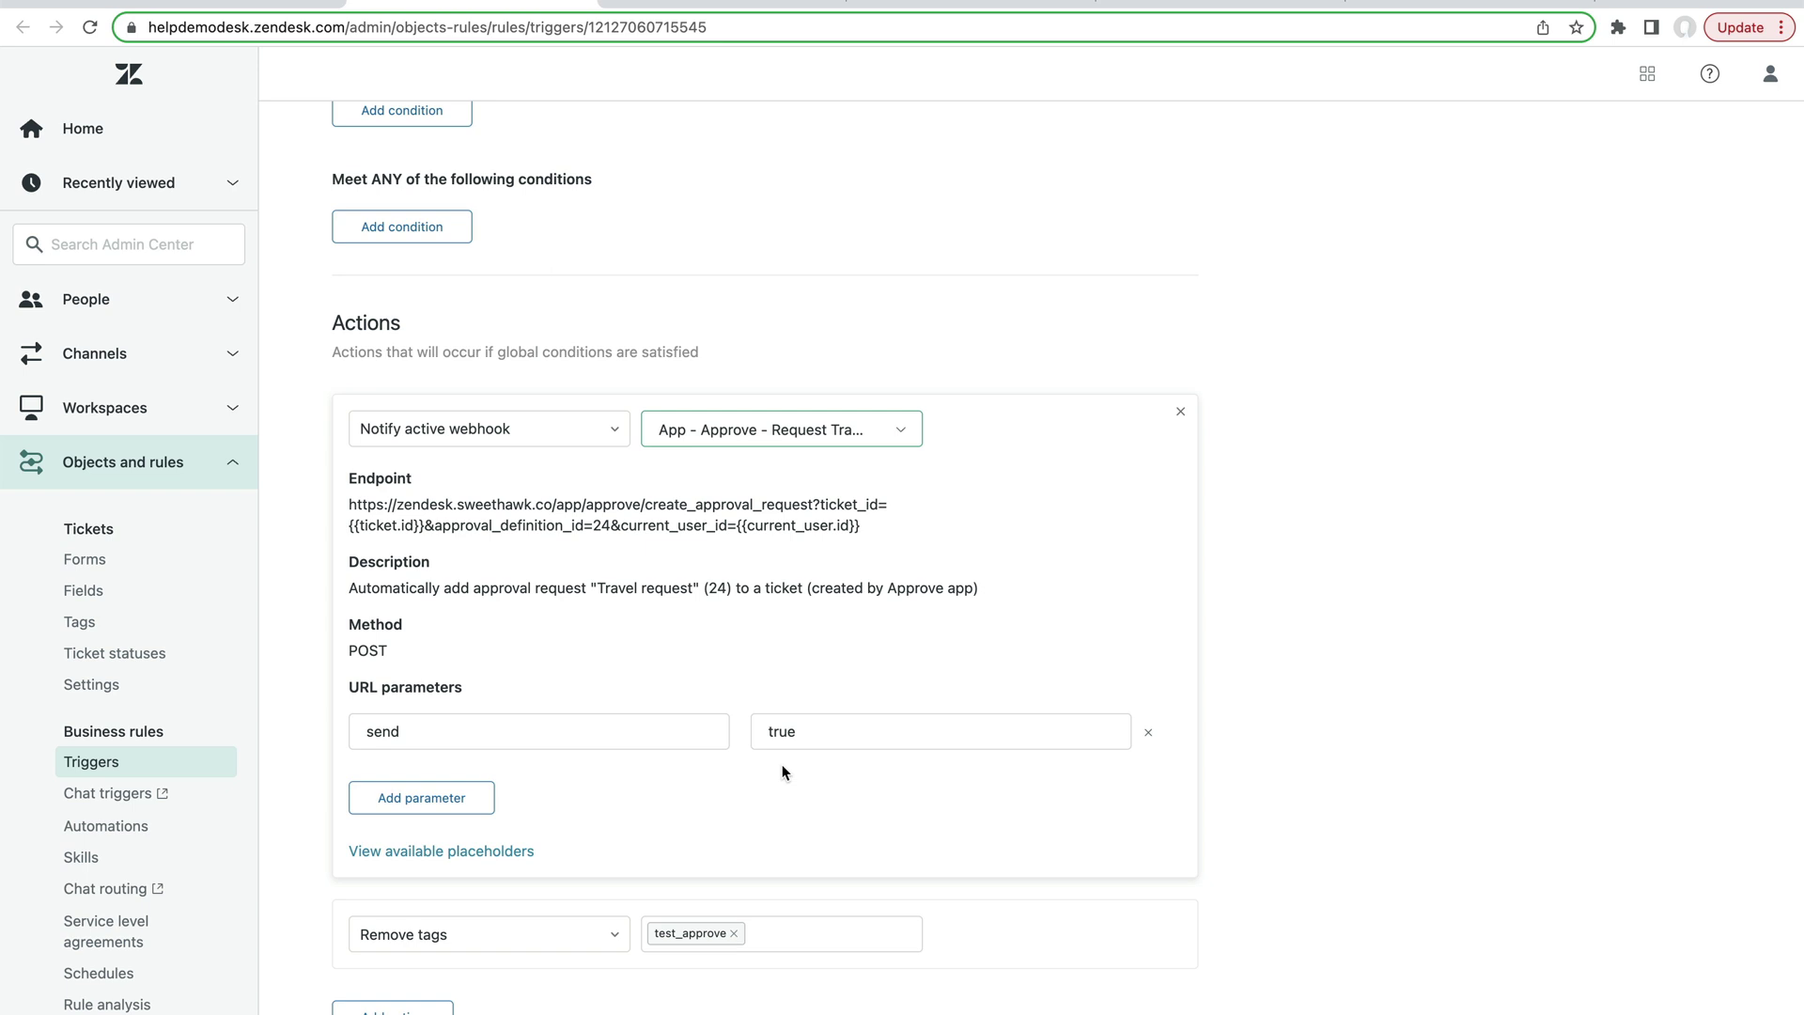
{"action": "left_click", "coordinate": [788, 741]}
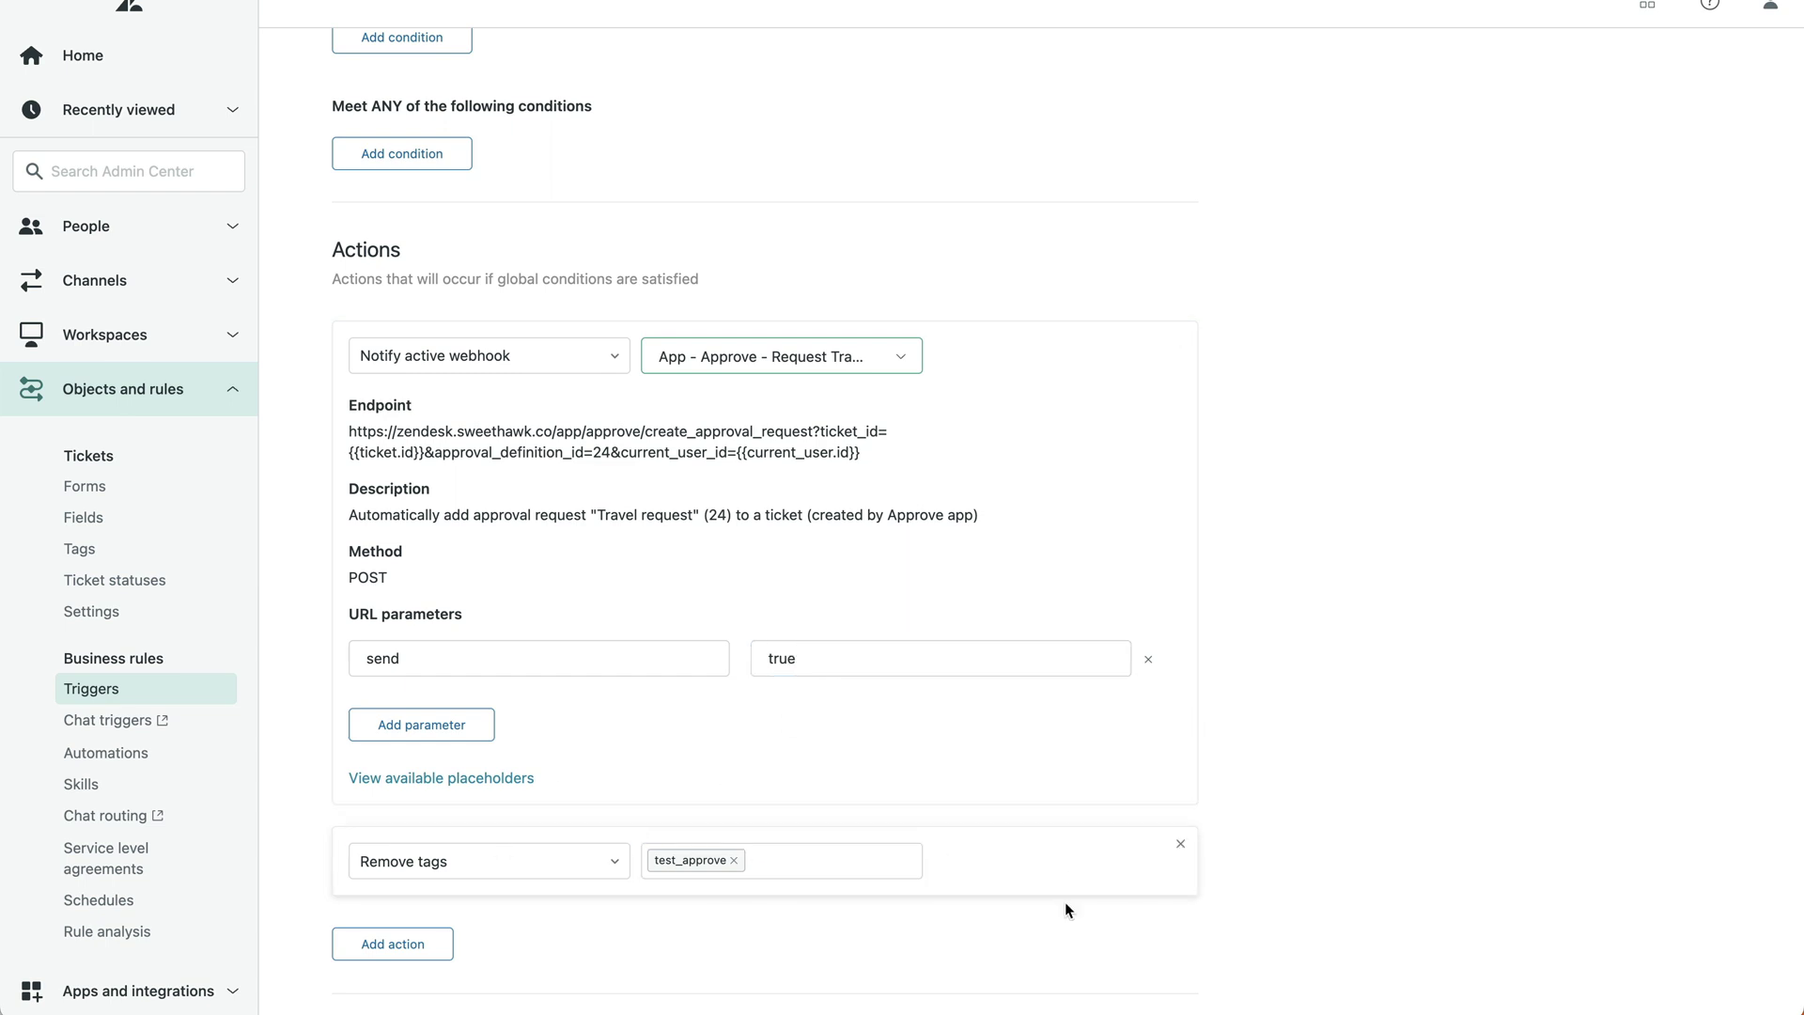
Step: Delete the Remove tags test_approve action and save the trigger
{"action": "left_click", "coordinate": [1181, 844]}
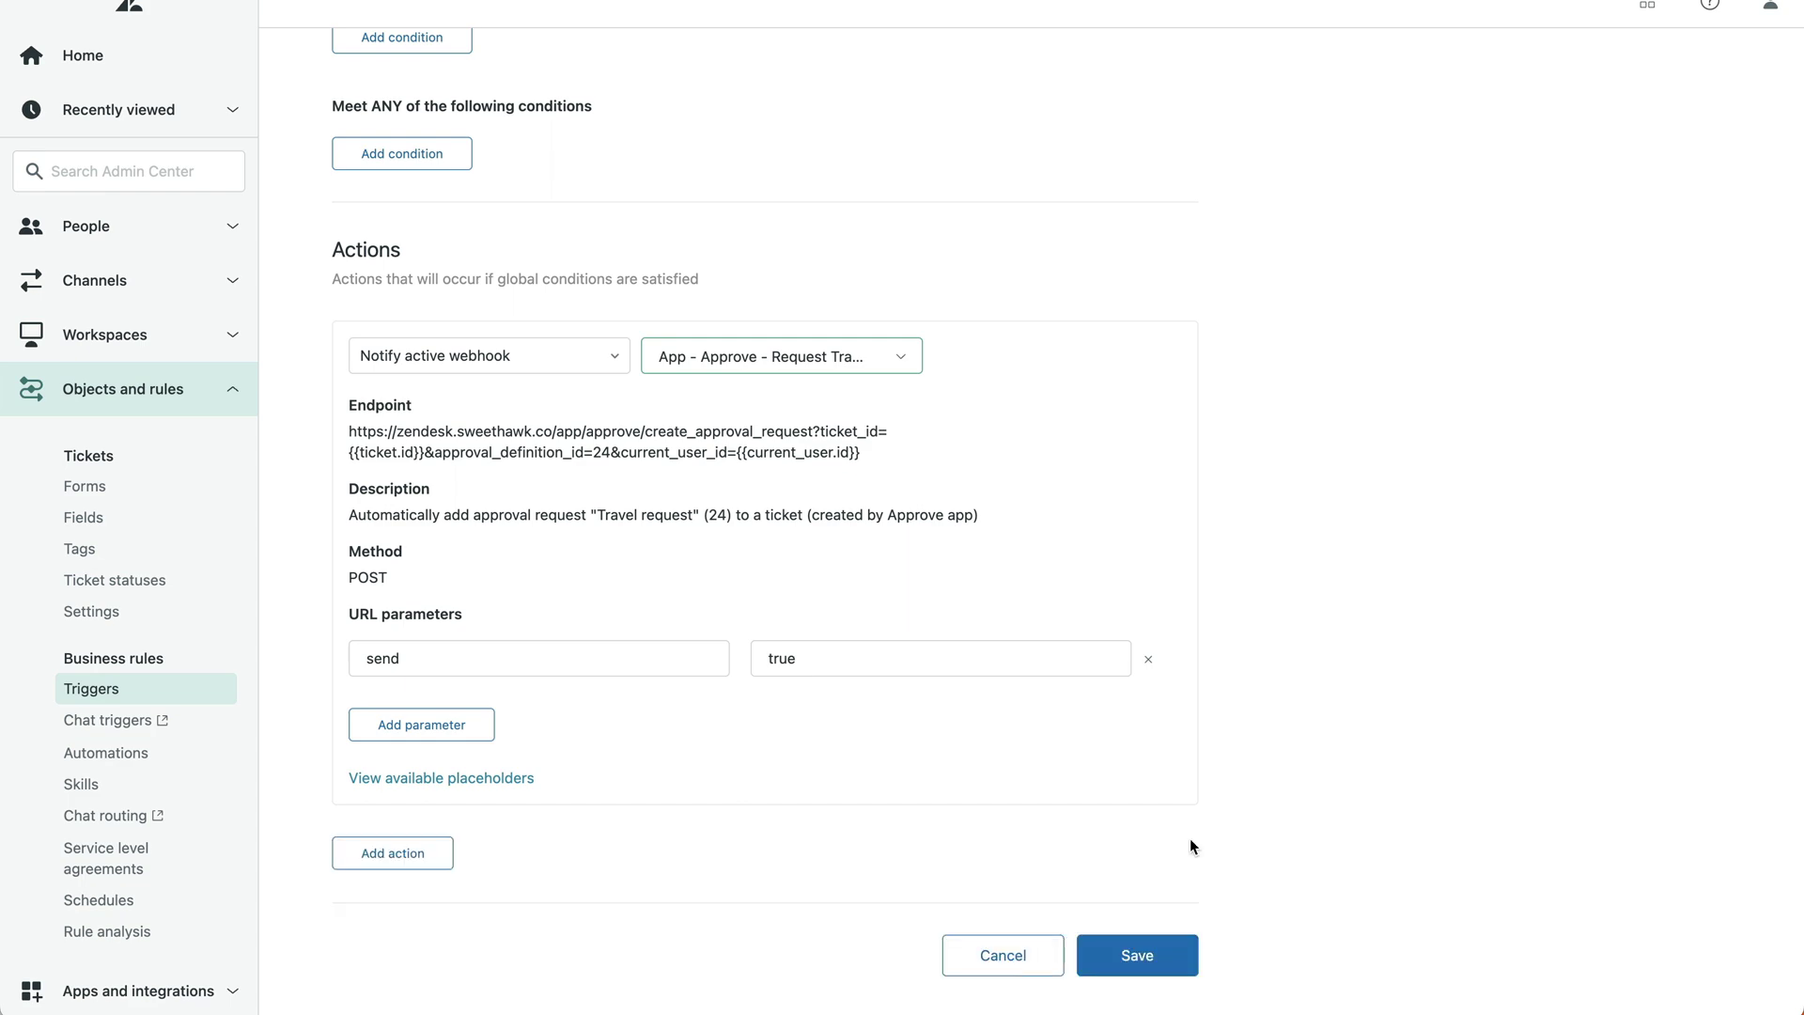
{"action": "scroll", "coordinate": [1239, 733], "scroll_direction": "up", "scroll_amount": 8}
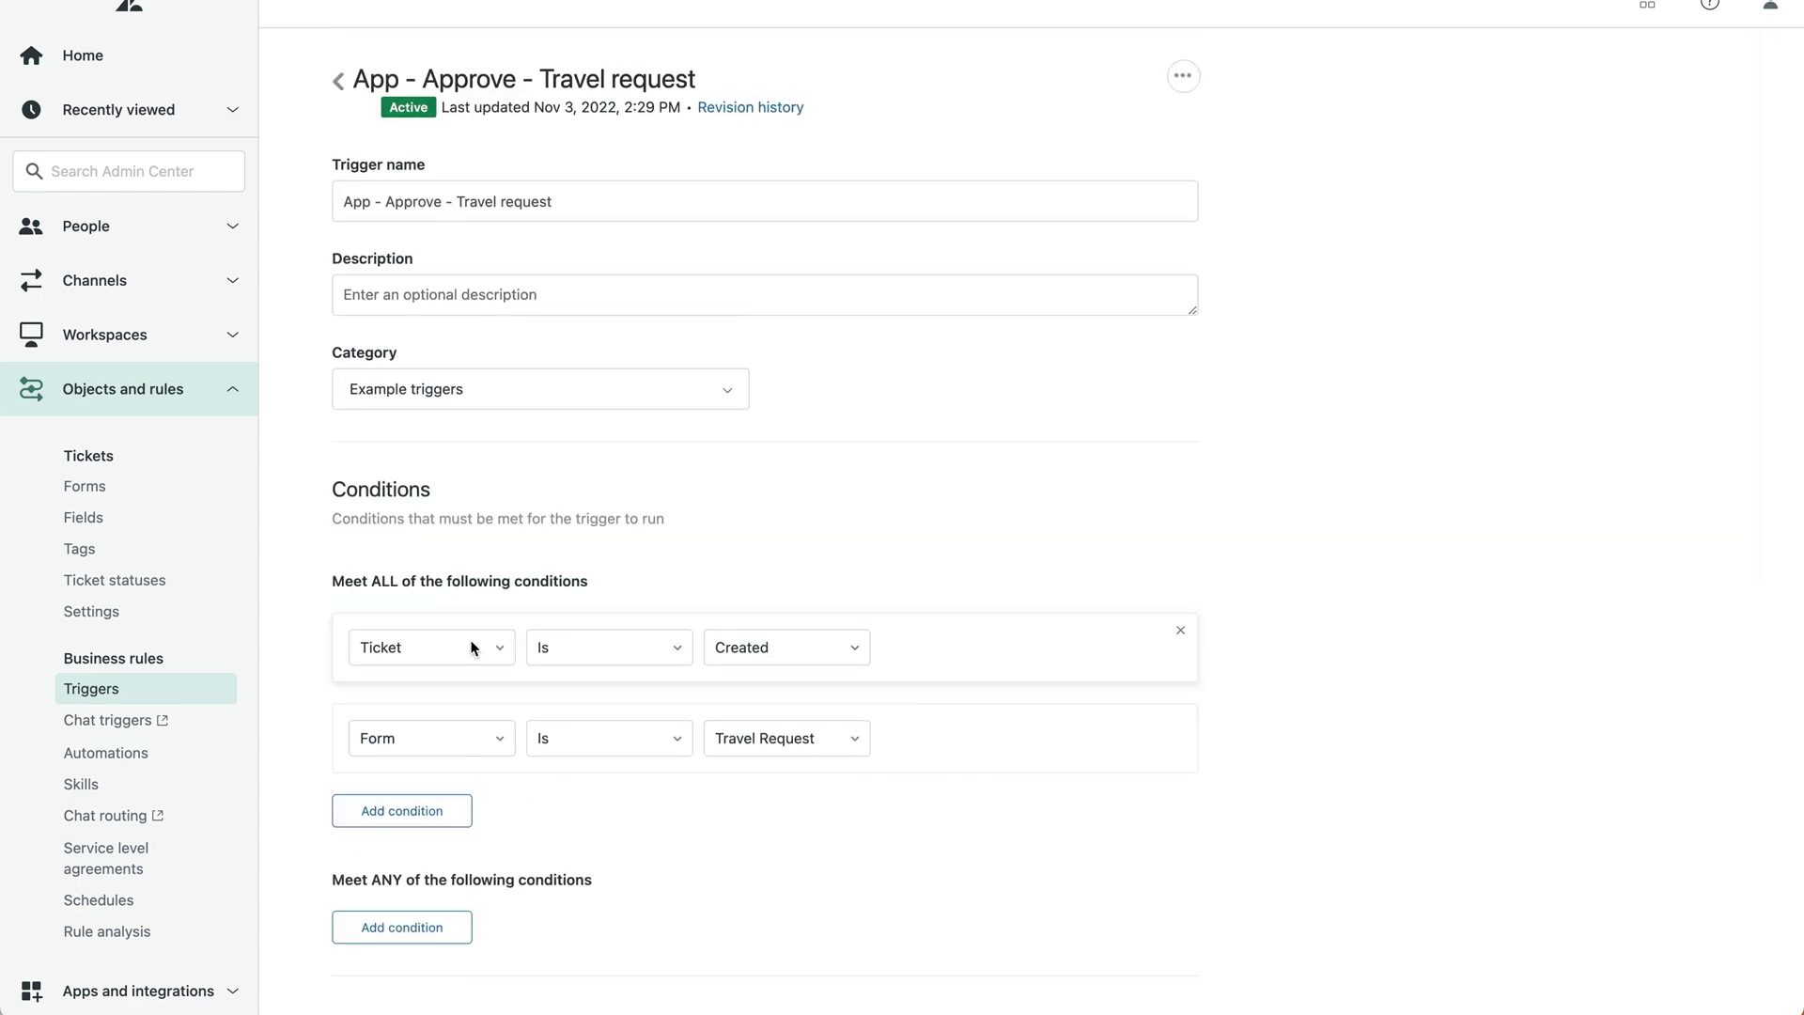
{"action": "scroll", "coordinate": [900, 658], "scroll_direction": "down", "scroll_amount": 2}
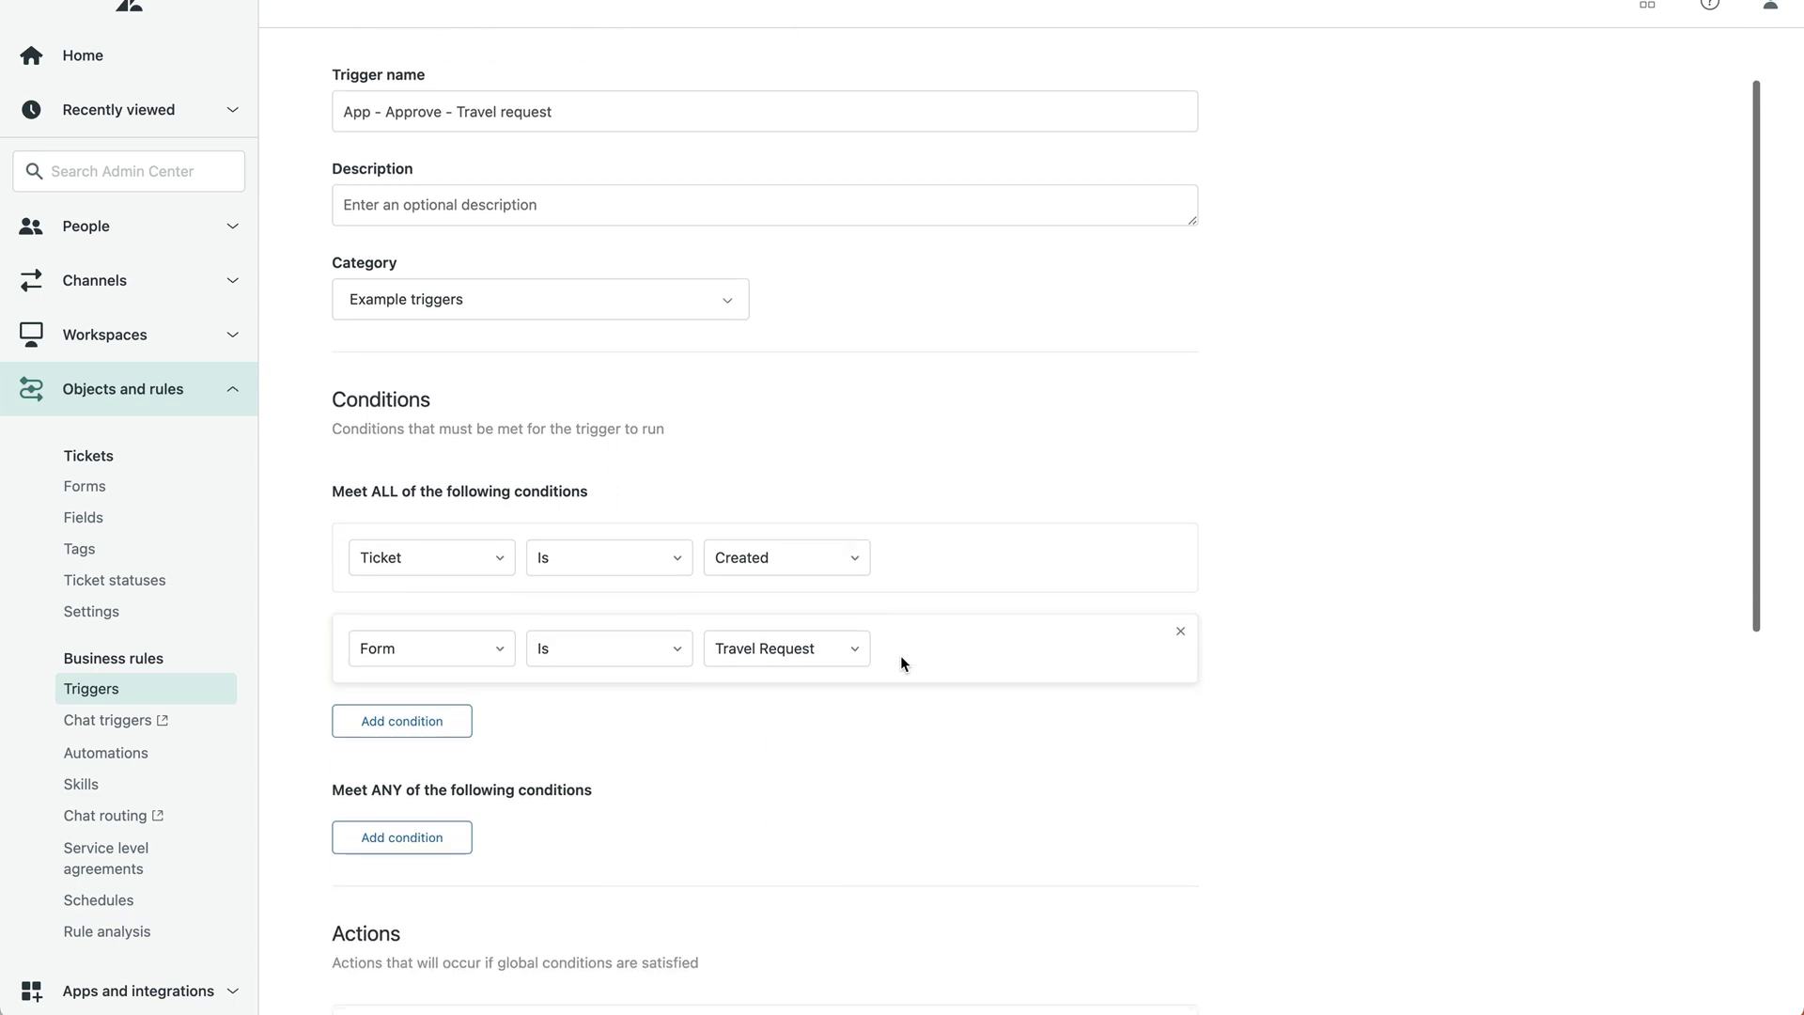
{"action": "scroll", "coordinate": [900, 658], "scroll_direction": "down", "scroll_amount": 7}
{"action": "left_click", "coordinate": [1137, 951]}
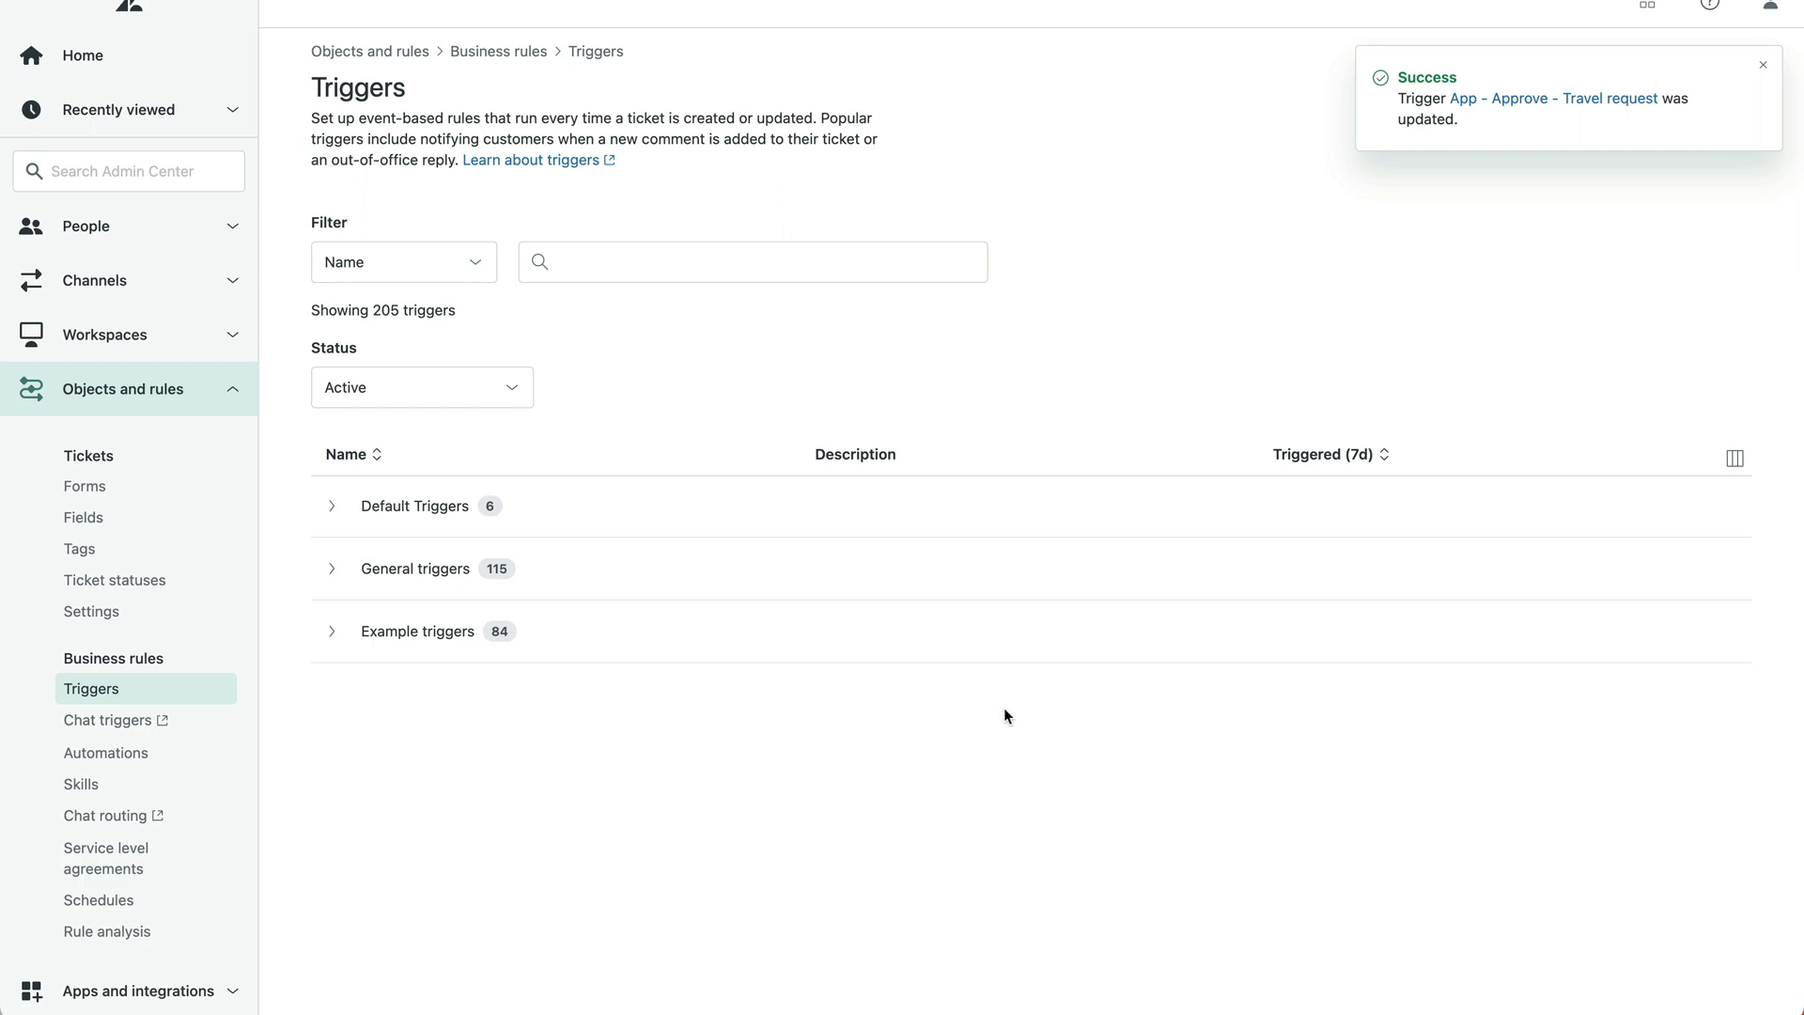
Step: Submit the Travel to London request in the help center, then return to the admin window
{"action": "key", "text": "ctrl+Left"}
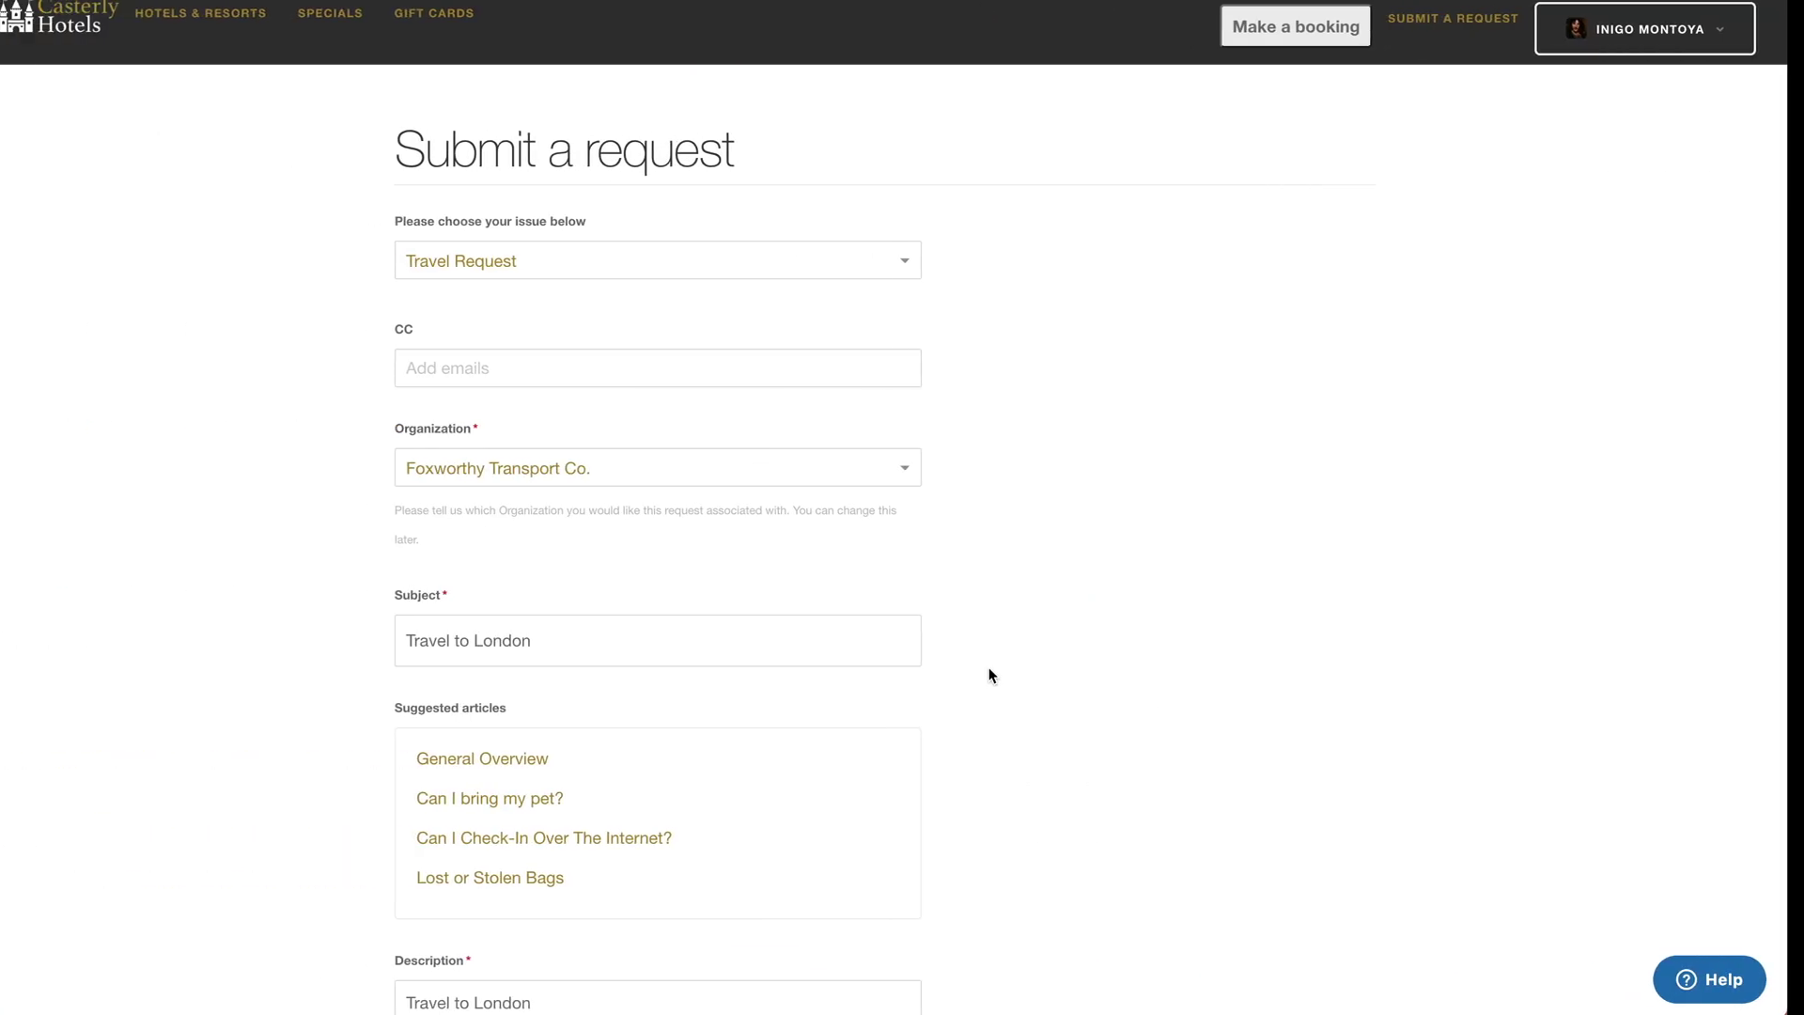
{"action": "scroll", "coordinate": [528, 645], "scroll_direction": "down", "scroll_amount": 10}
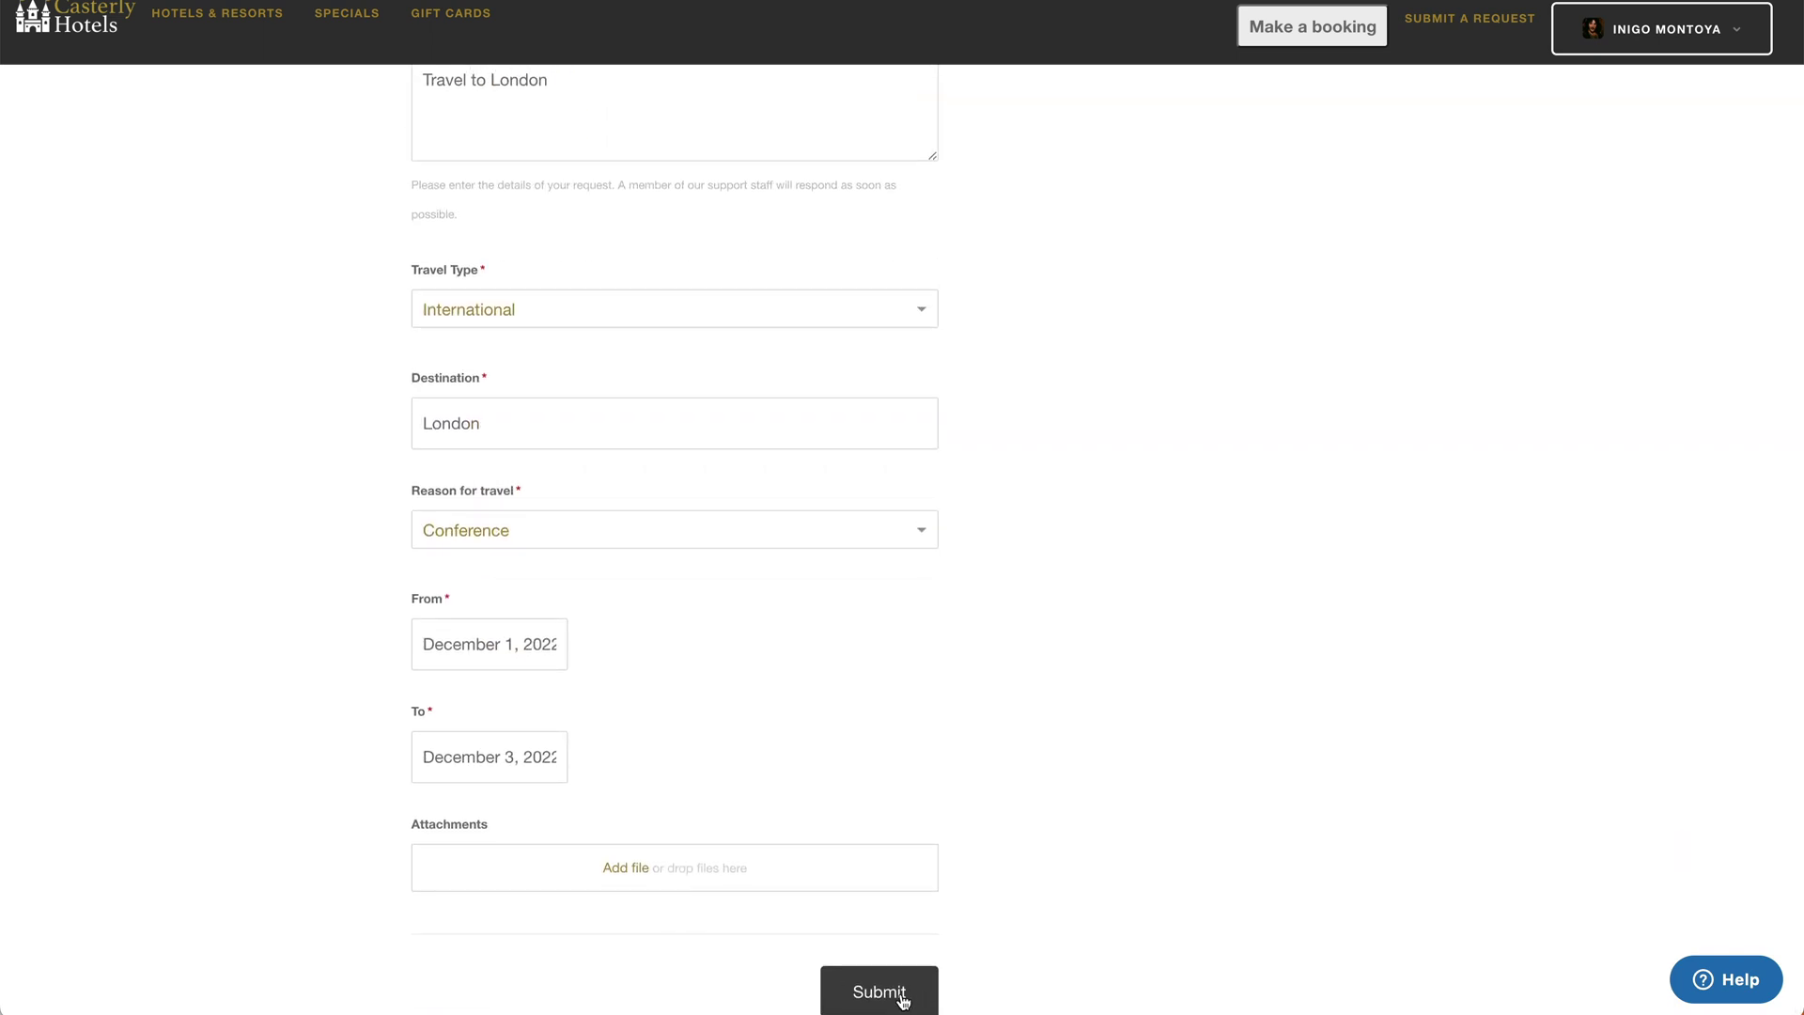
{"action": "left_click", "coordinate": [901, 994]}
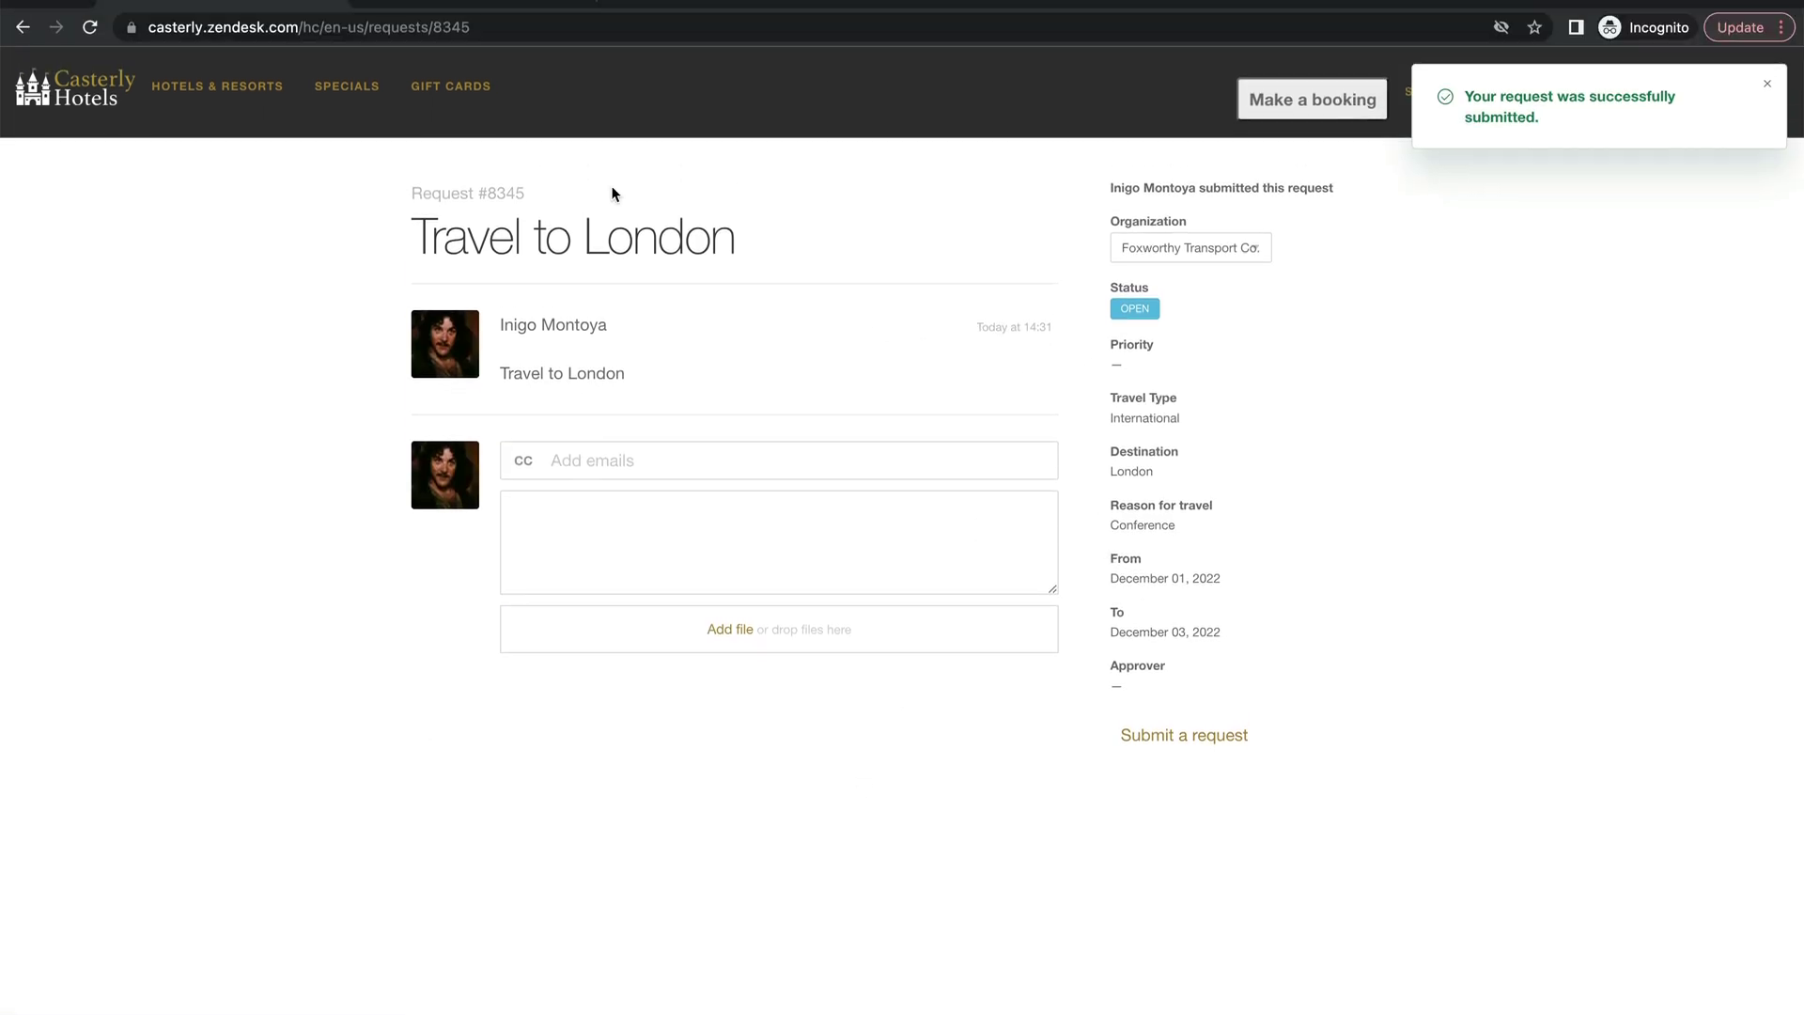
{"action": "key", "text": "ctrl+Right"}
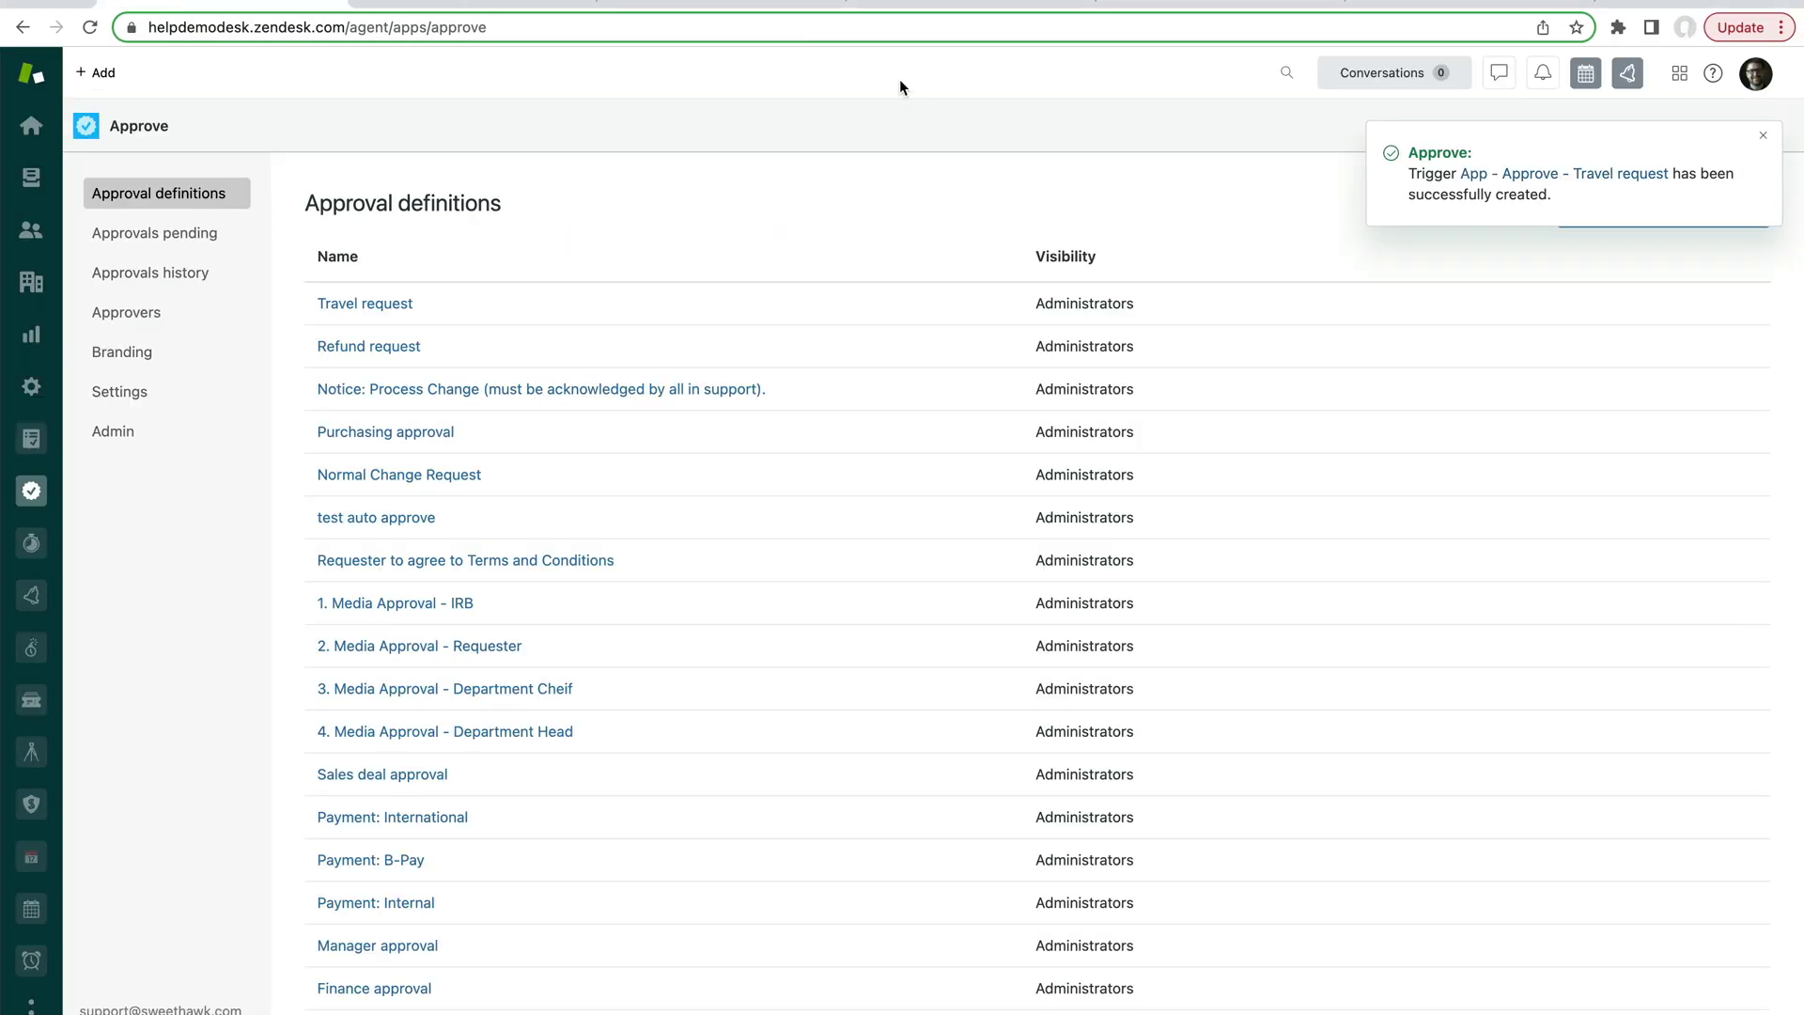
Step: Search for ticket 8345 and check its Travel request approval (ID 24) is pending
{"action": "left_click", "coordinate": [1287, 71]}
{"action": "type", "text": "83"}
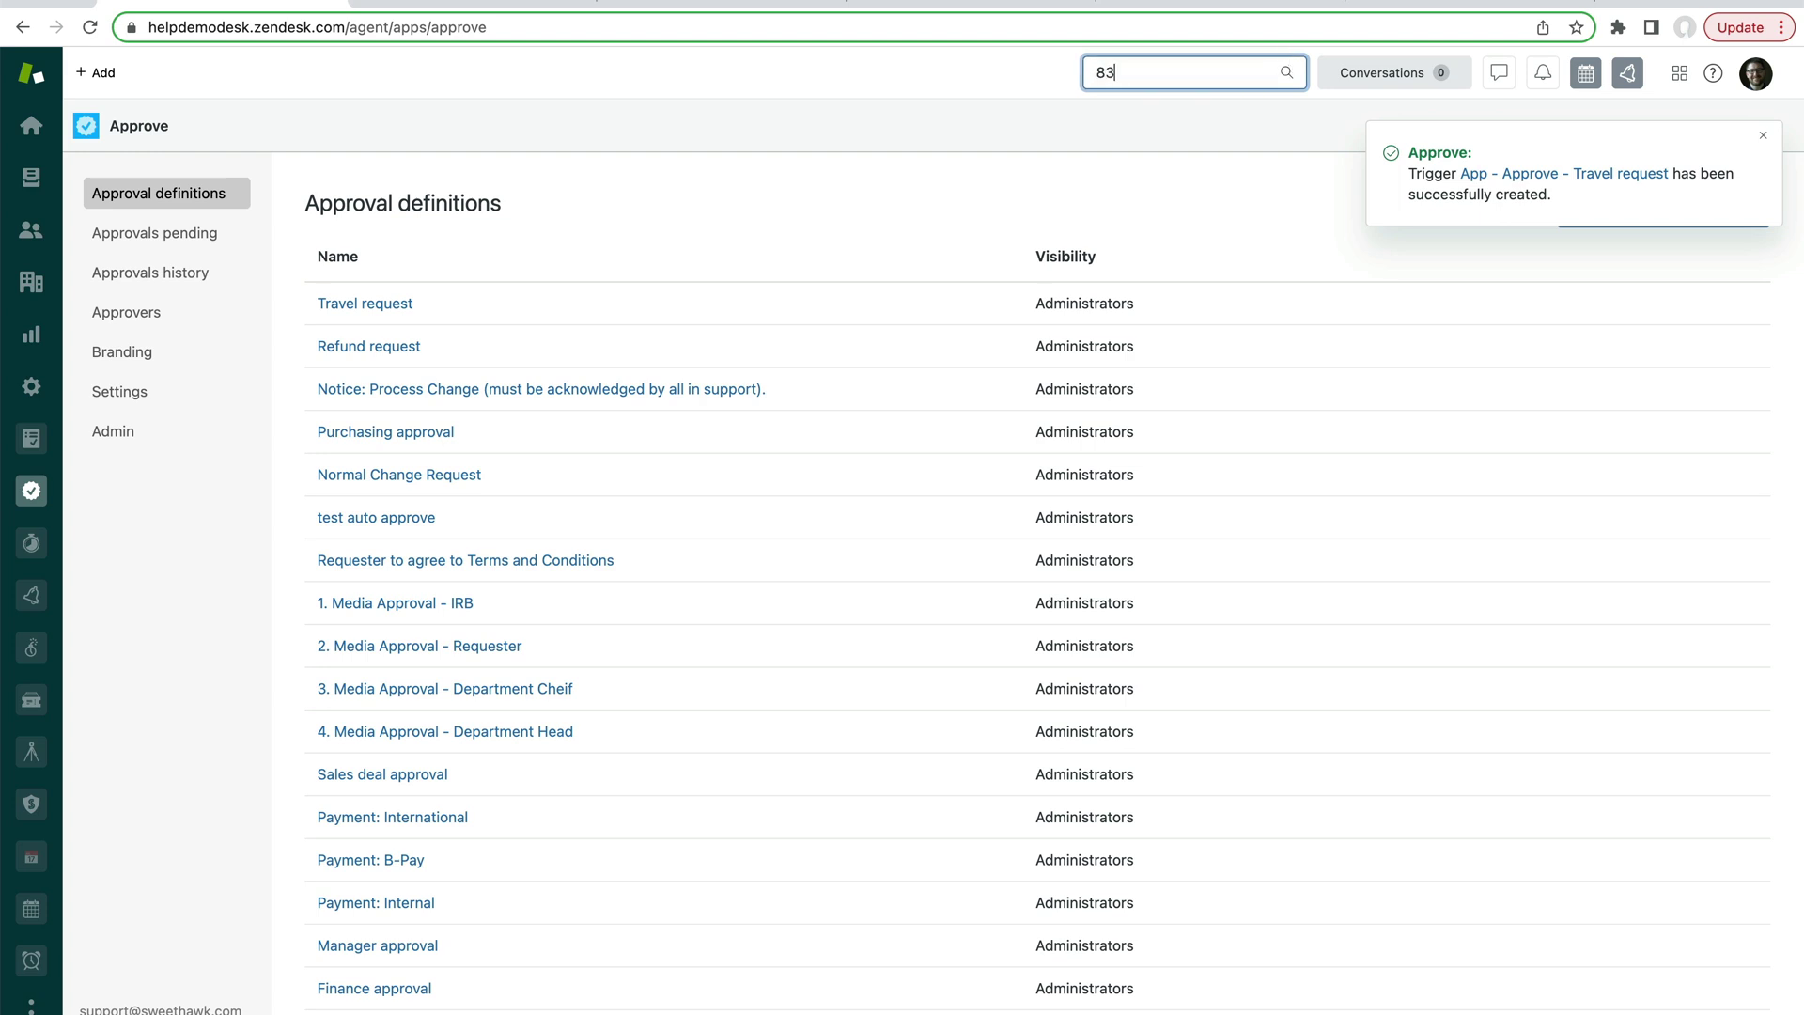
{"action": "type", "text": "45"}
{"action": "key", "text": "Return"}
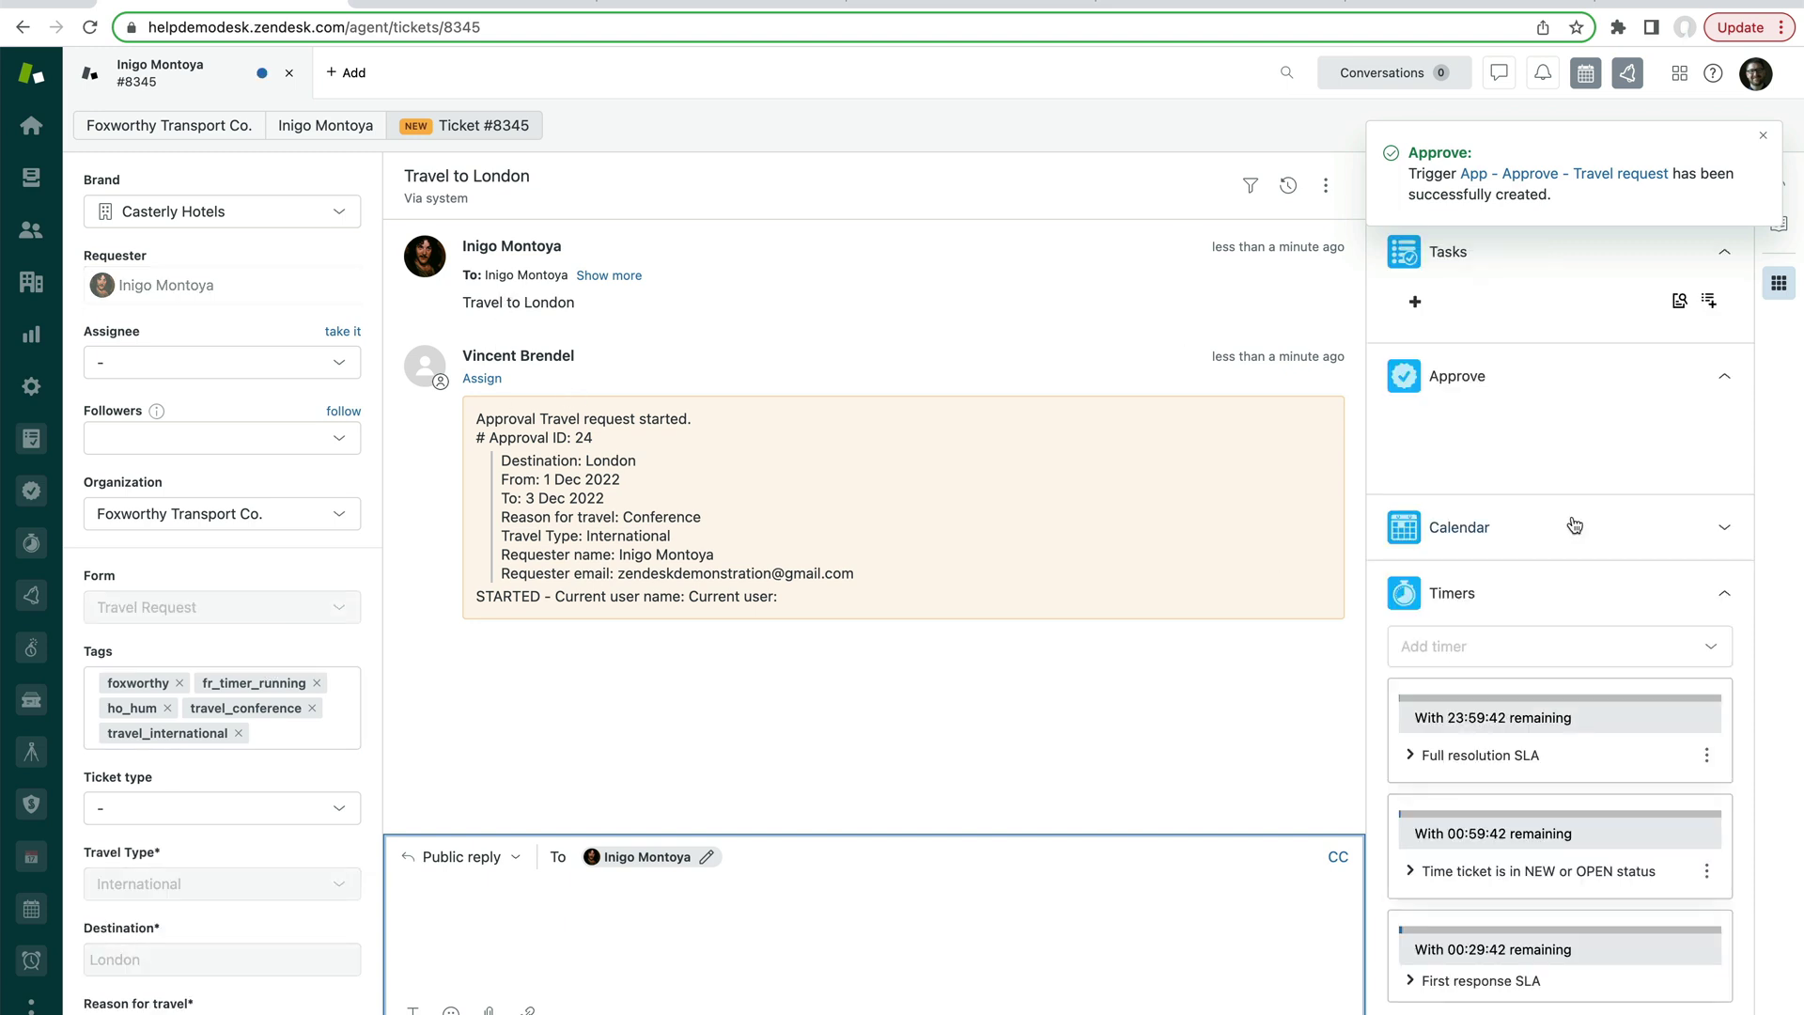
{"action": "mouse_move", "coordinate": [1462, 549]}
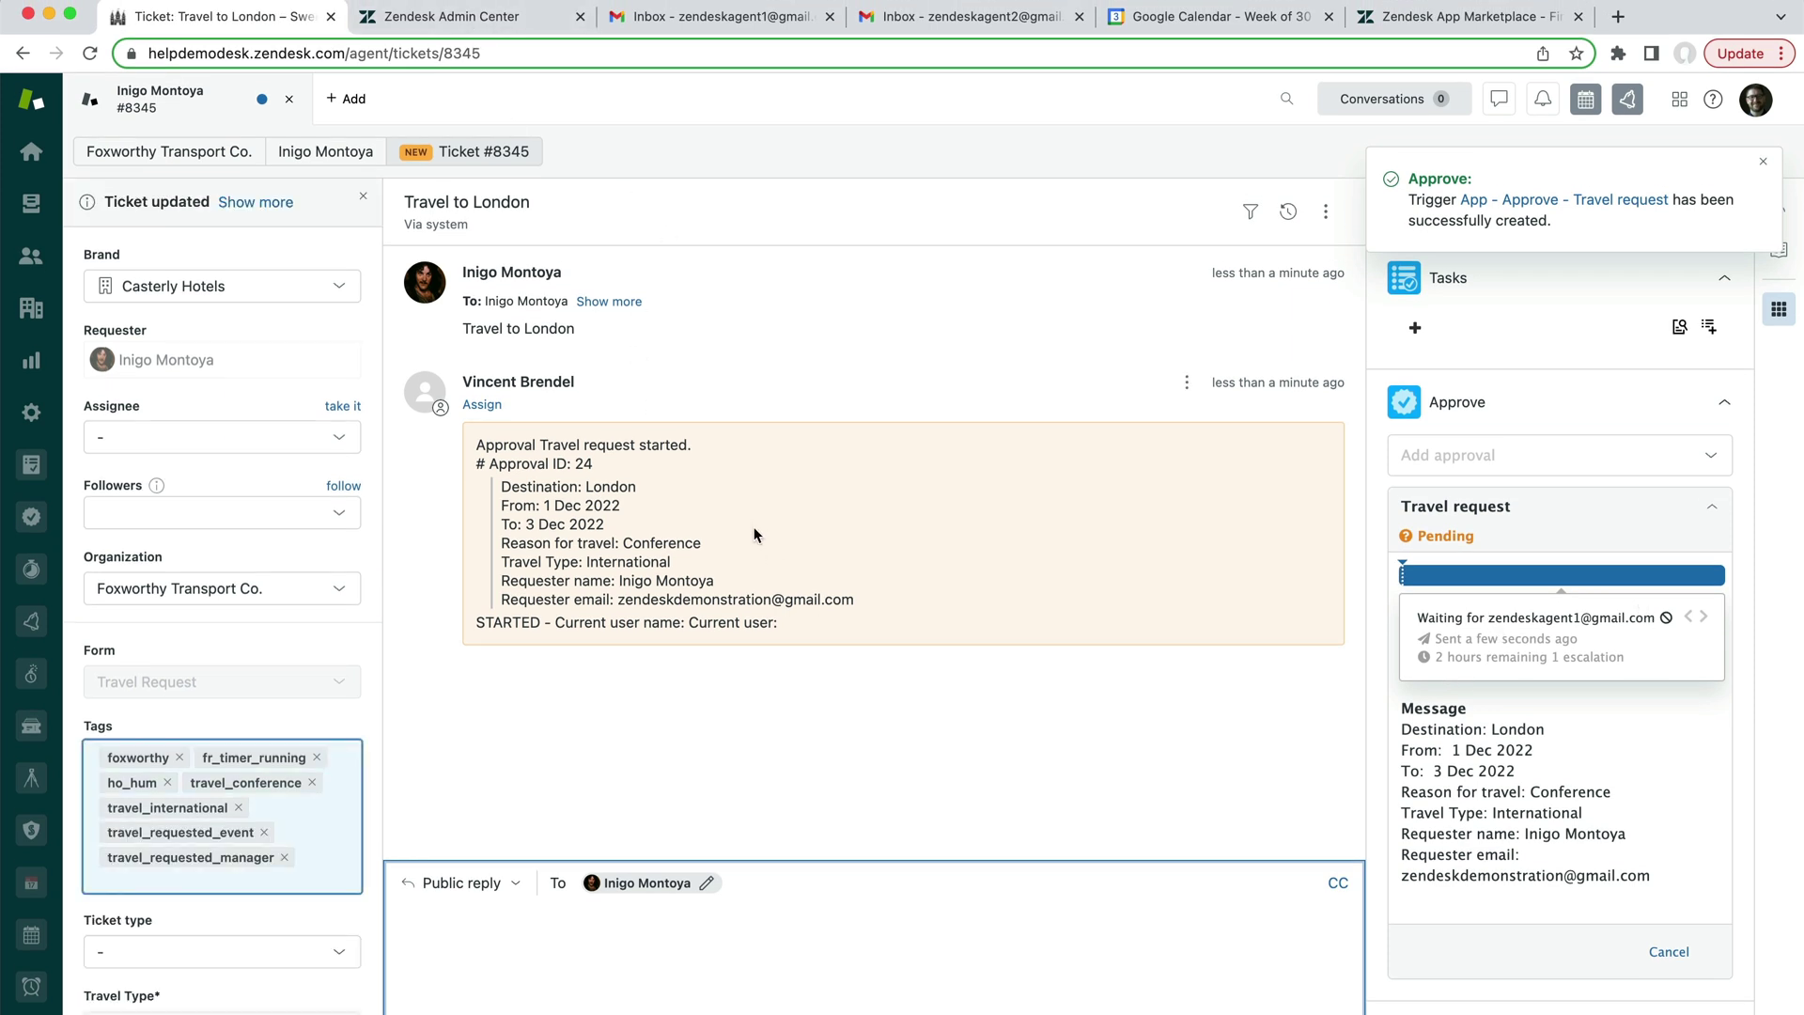
Step: Open the Travel to London request email in Gmail's Promotions tab, then return to ticket #8345
{"action": "left_click", "coordinate": [716, 19]}
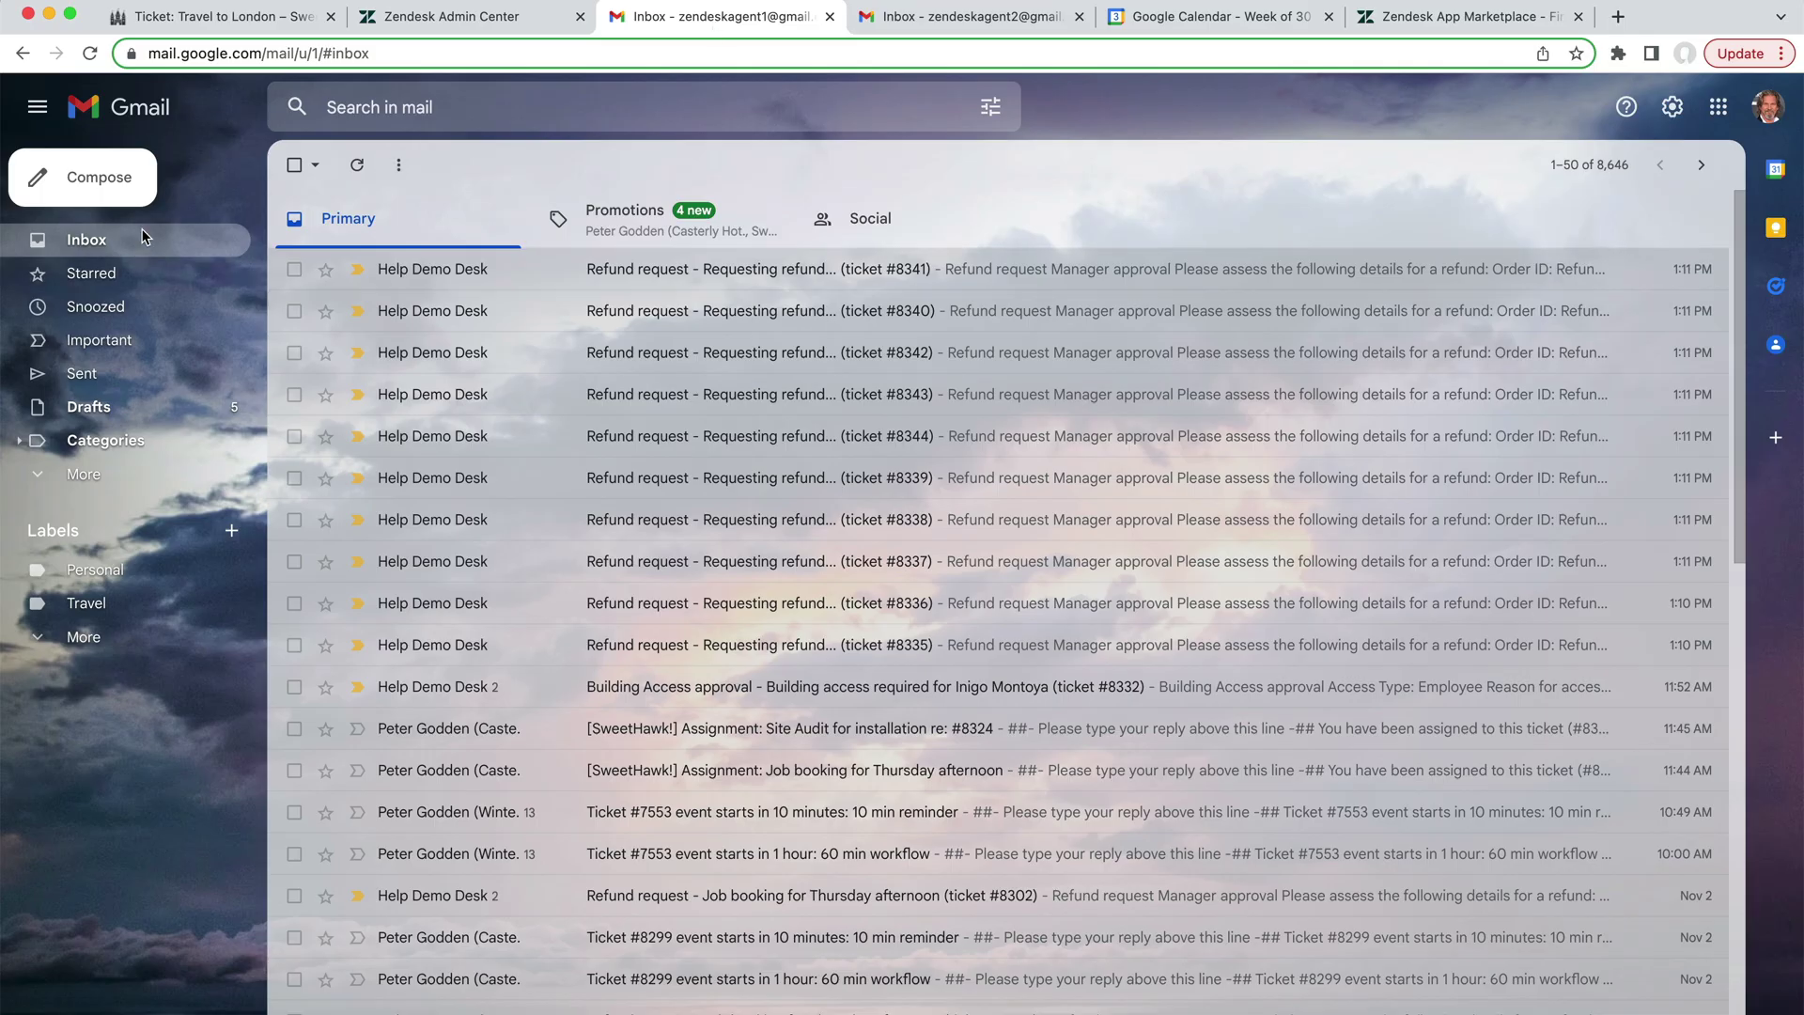
{"action": "left_click", "coordinate": [613, 230]}
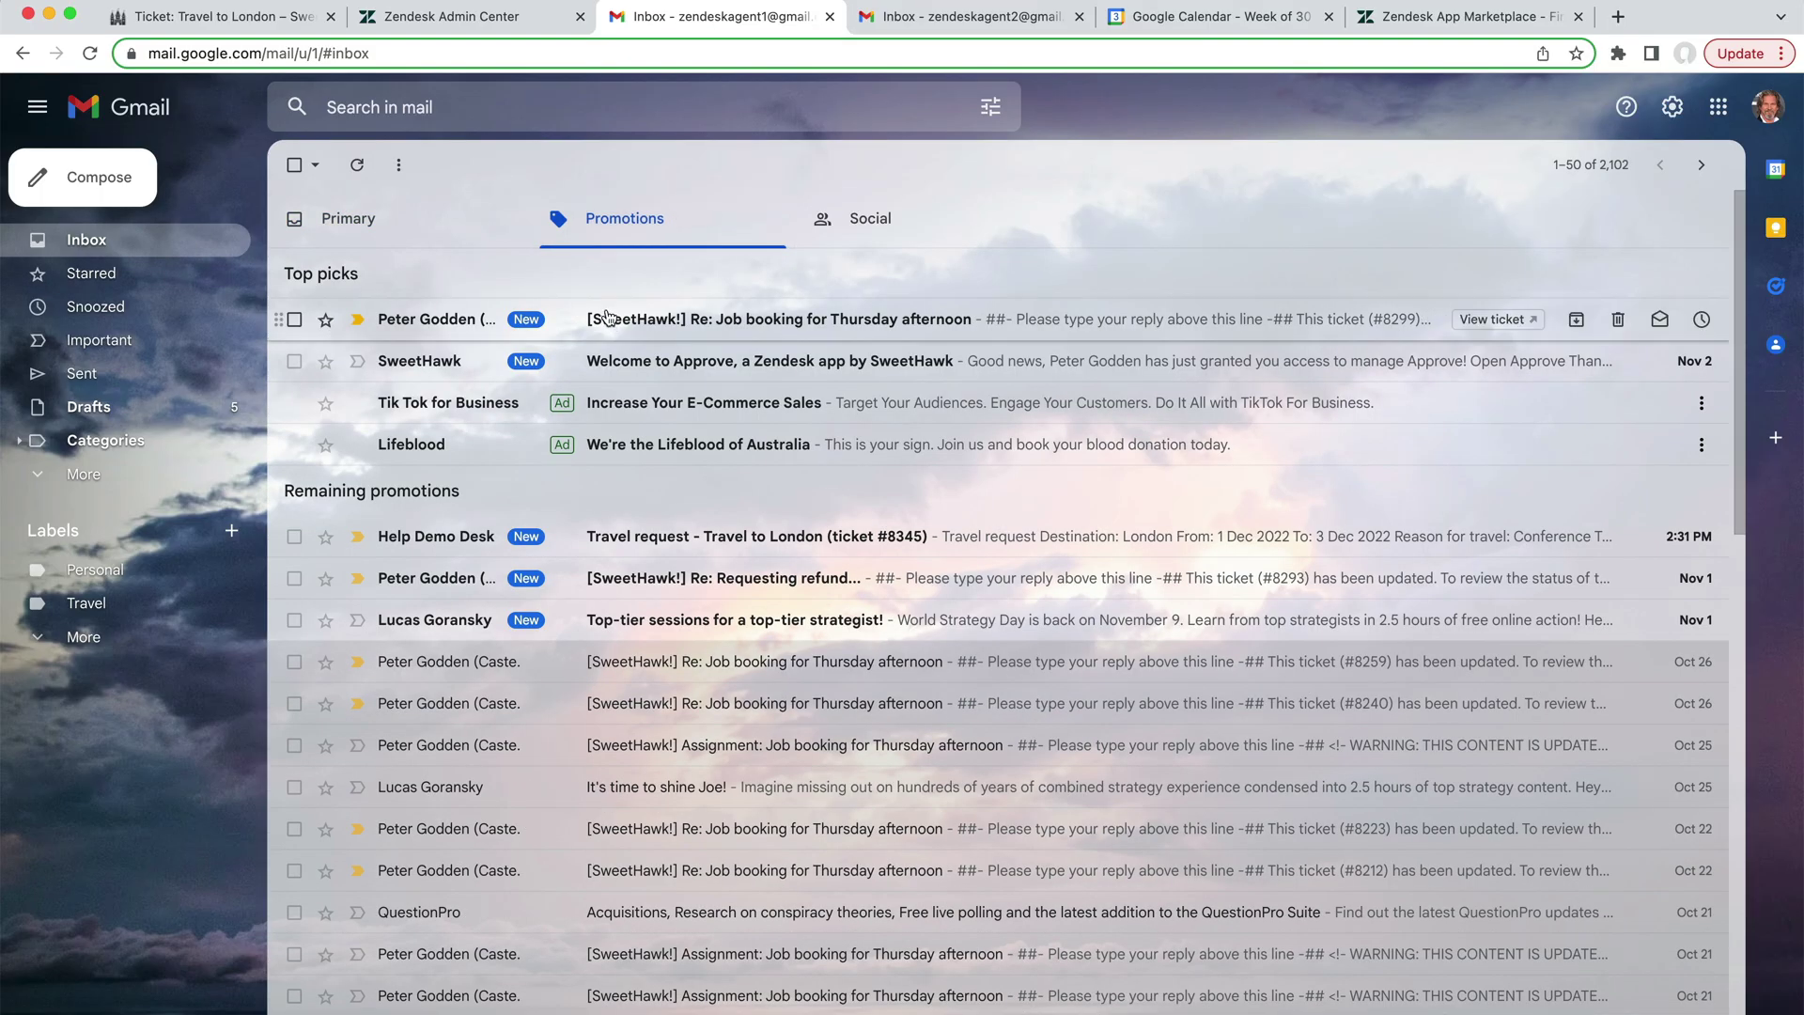
{"action": "left_click", "coordinate": [744, 538]}
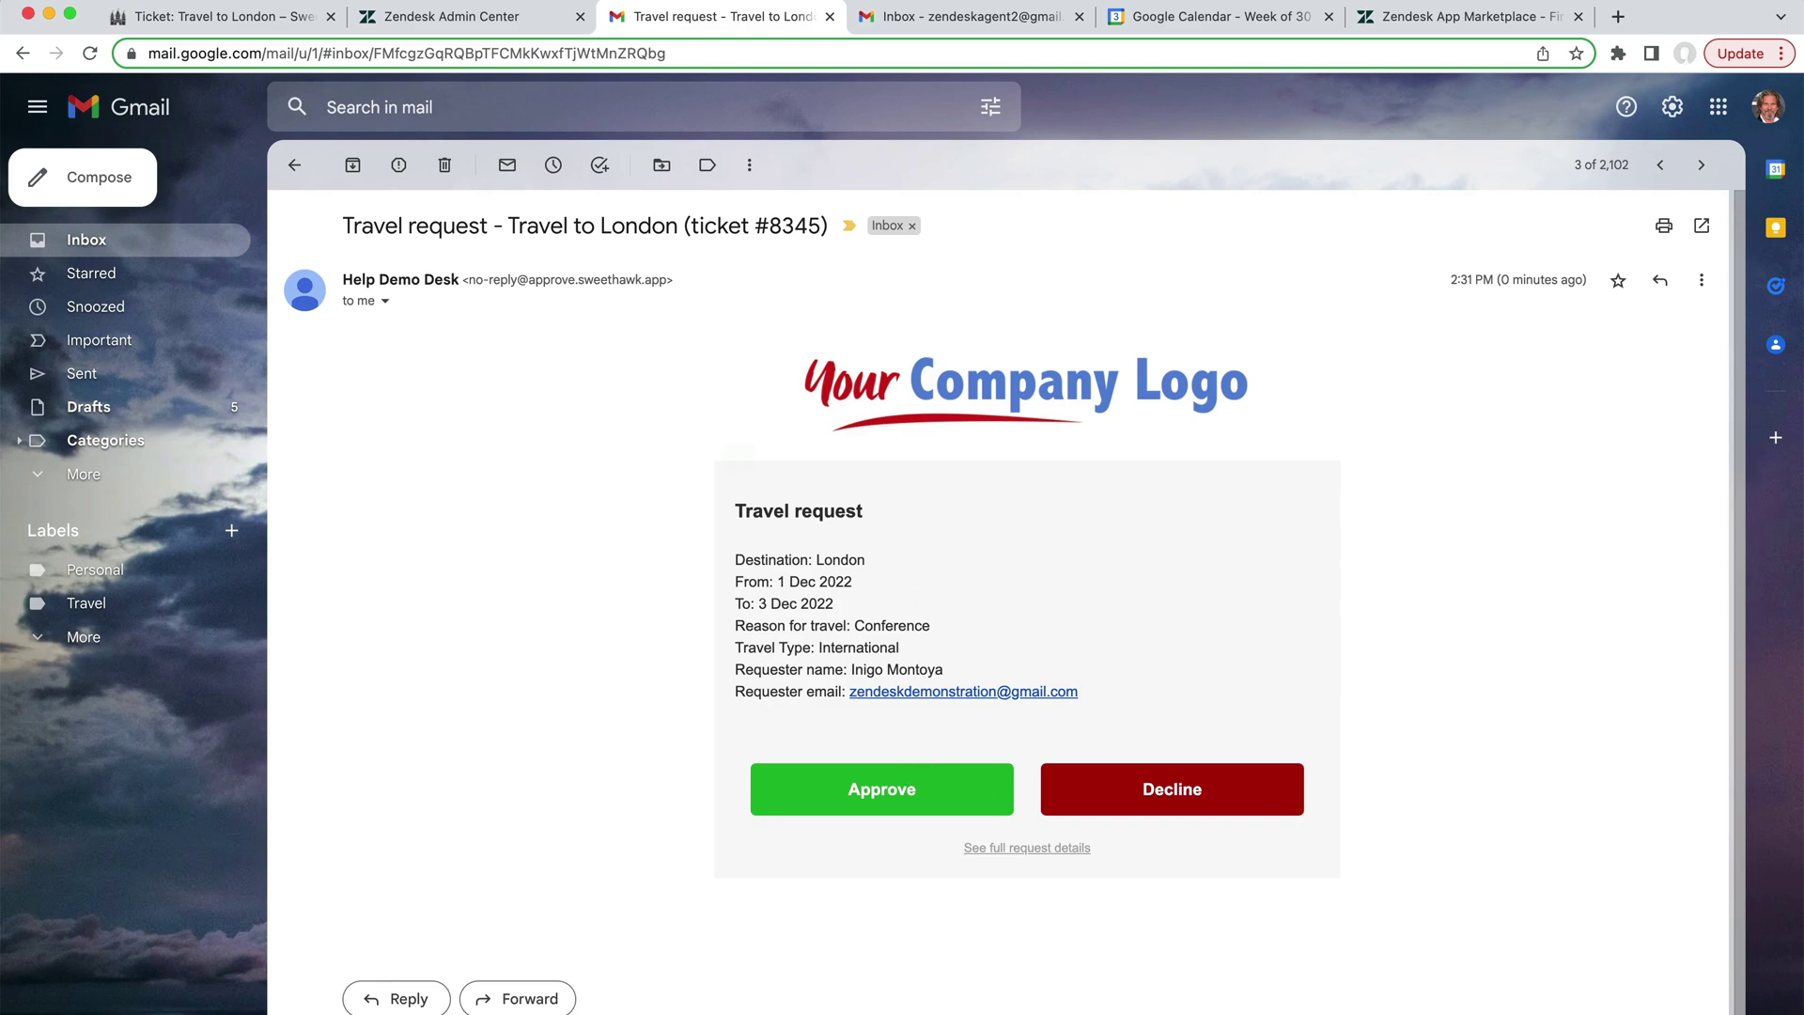
{"action": "left_click", "coordinate": [234, 17]}
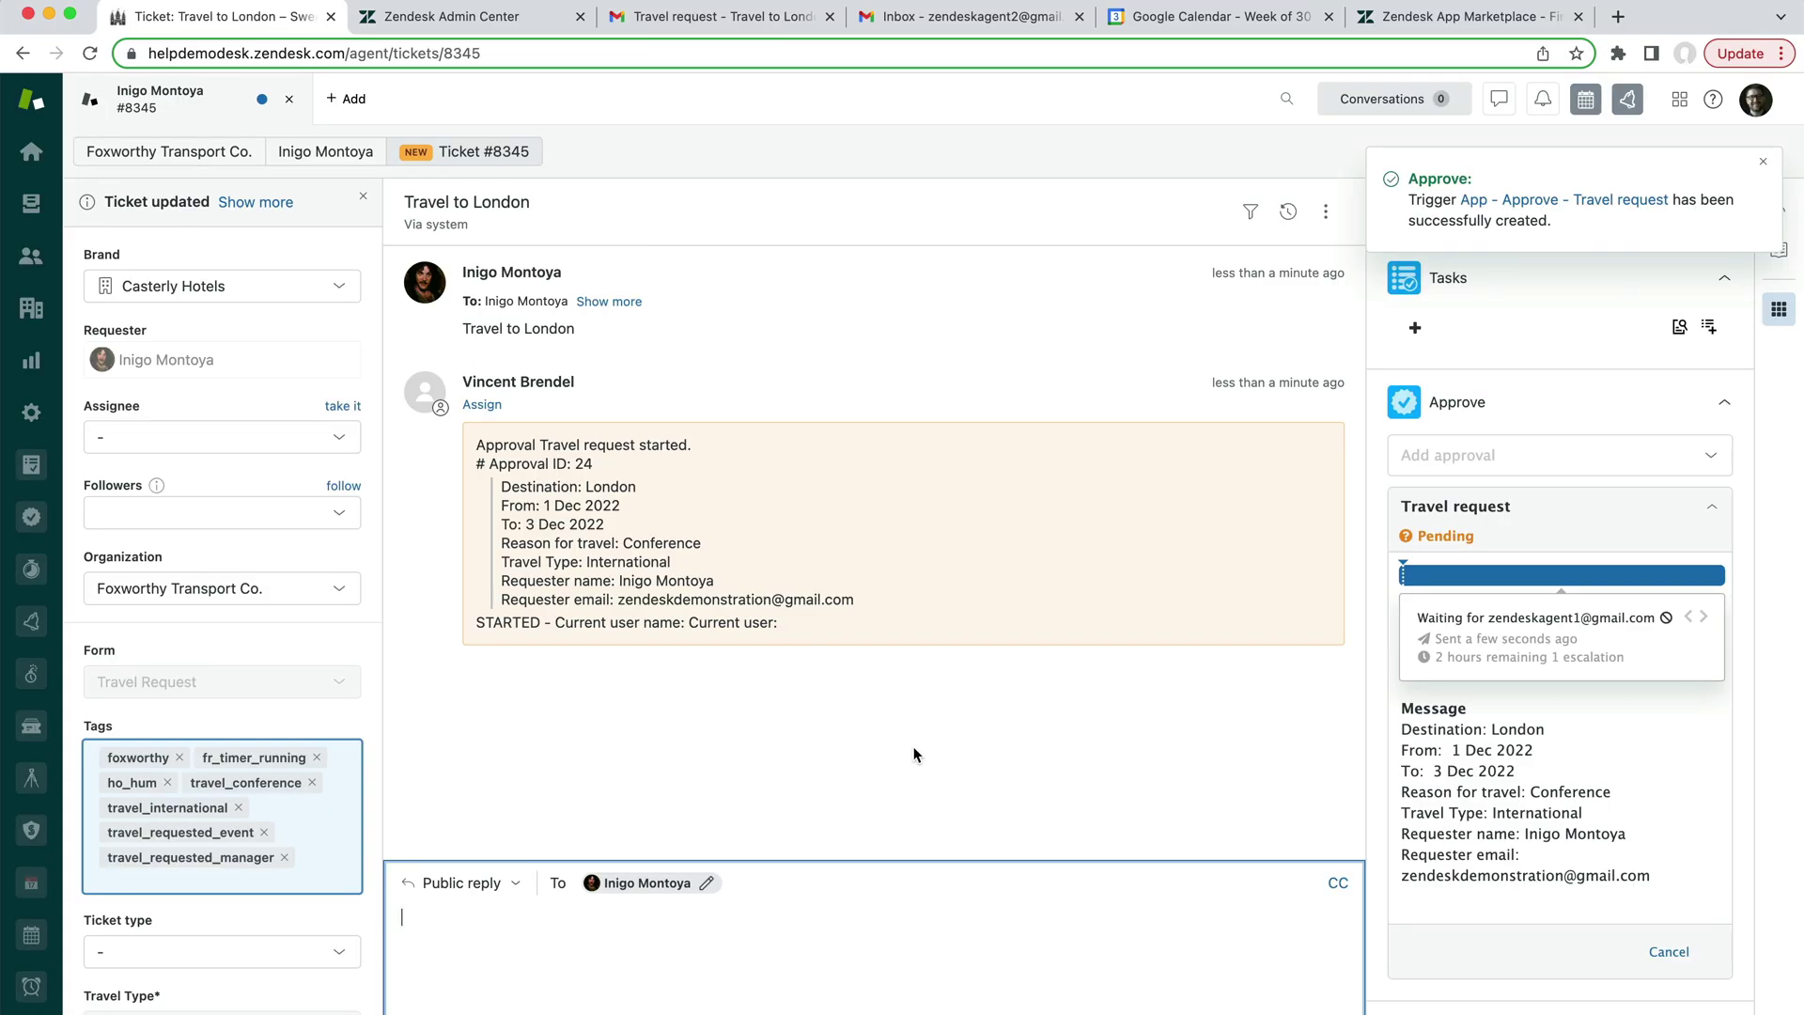